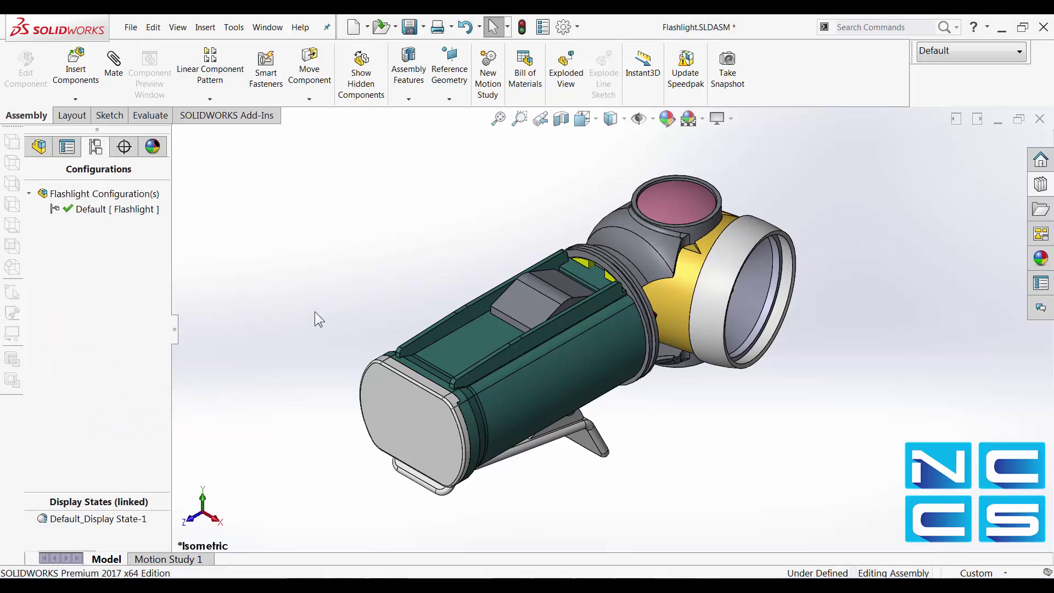
Add a configuration named 'Exploded' under the Flashlight configurations, alongside Default
{"action": "left_click", "coordinate": [112, 195]}
{"action": "right_click", "coordinate": [114, 196]}
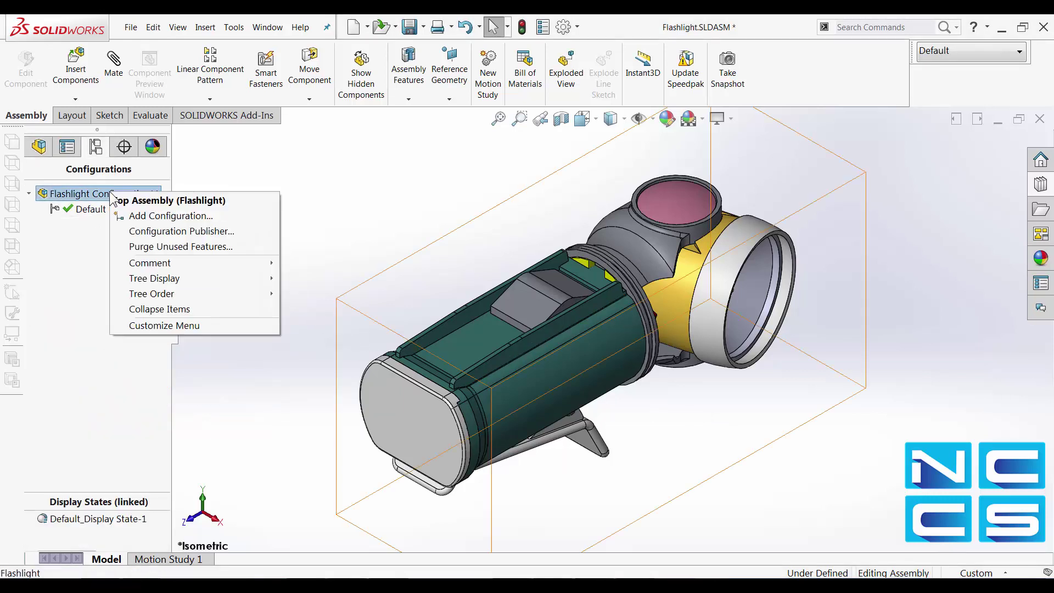
{"action": "left_click", "coordinate": [137, 216]}
{"action": "type", "text": "Ex"}
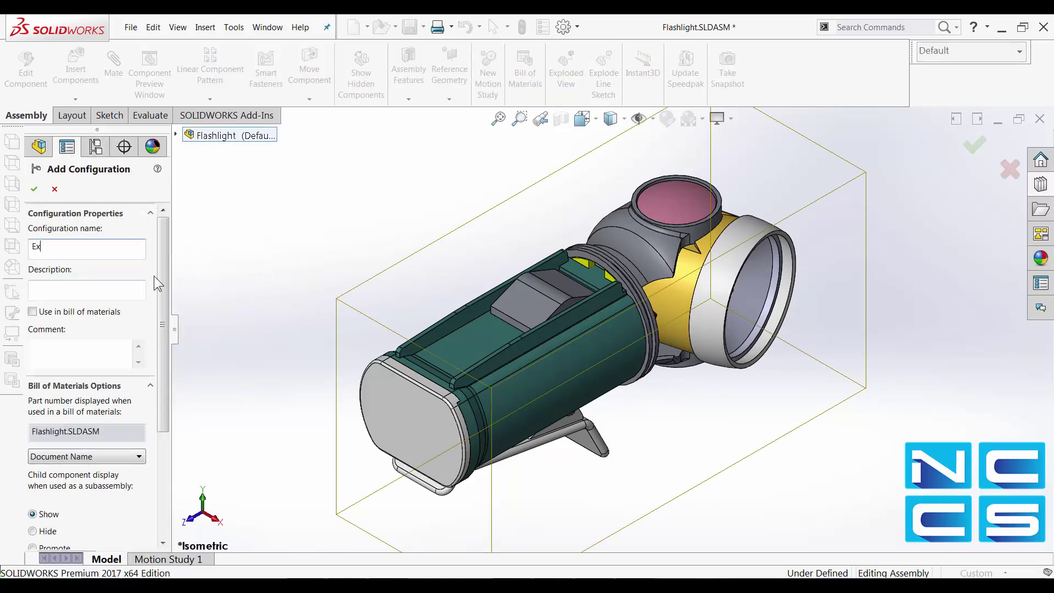
{"action": "type", "text": "ploded"}
{"action": "key", "text": "Return"}
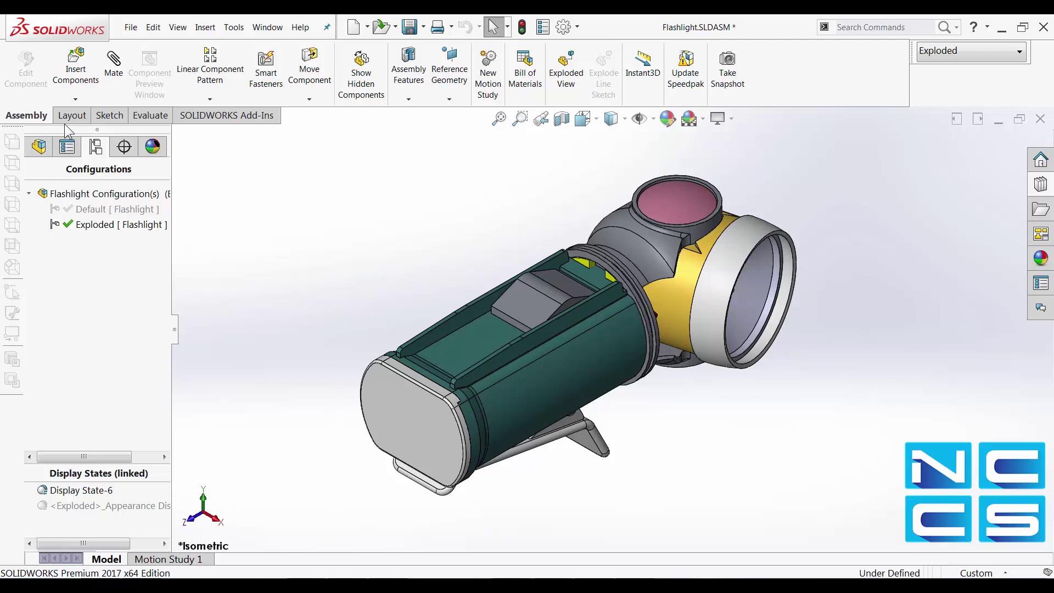
Start an exploded view with Locking Pin-1 selected, undoing a trial freehand drag
{"action": "left_click", "coordinate": [568, 89]}
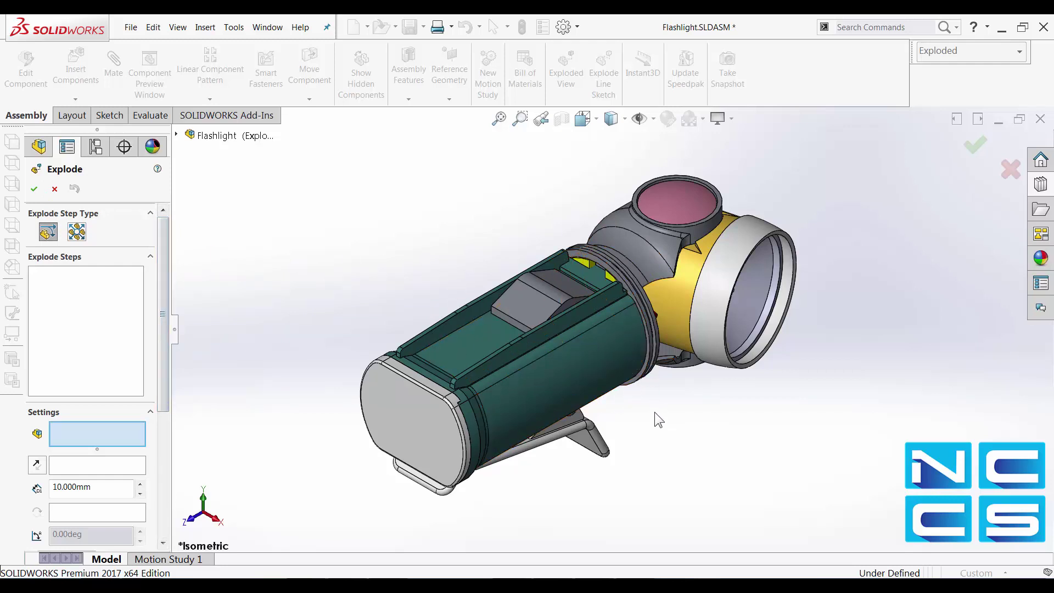
{"action": "scroll", "coordinate": [650, 403], "scroll_direction": "up", "scroll_amount": 2}
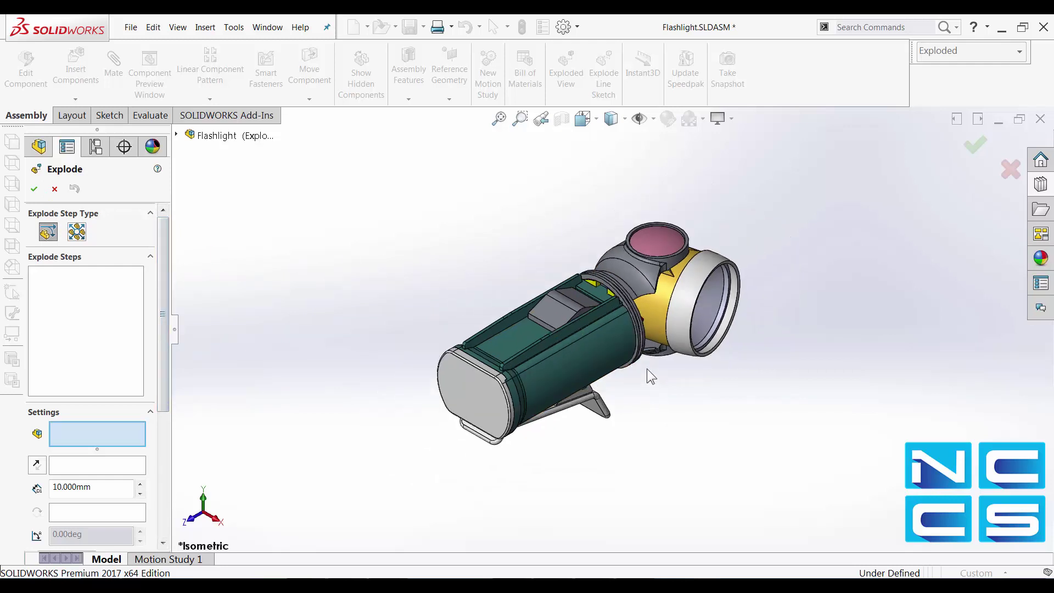
{"action": "left_click", "coordinate": [658, 243]}
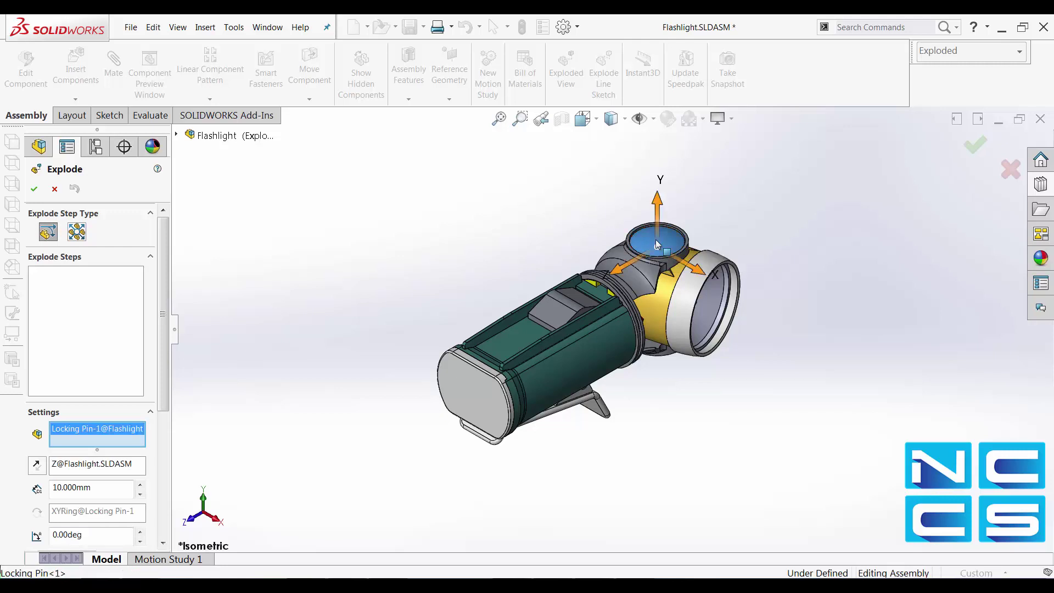
{"action": "left_click_drag", "start_coordinate": [660, 213], "coordinate": [657, 173]}
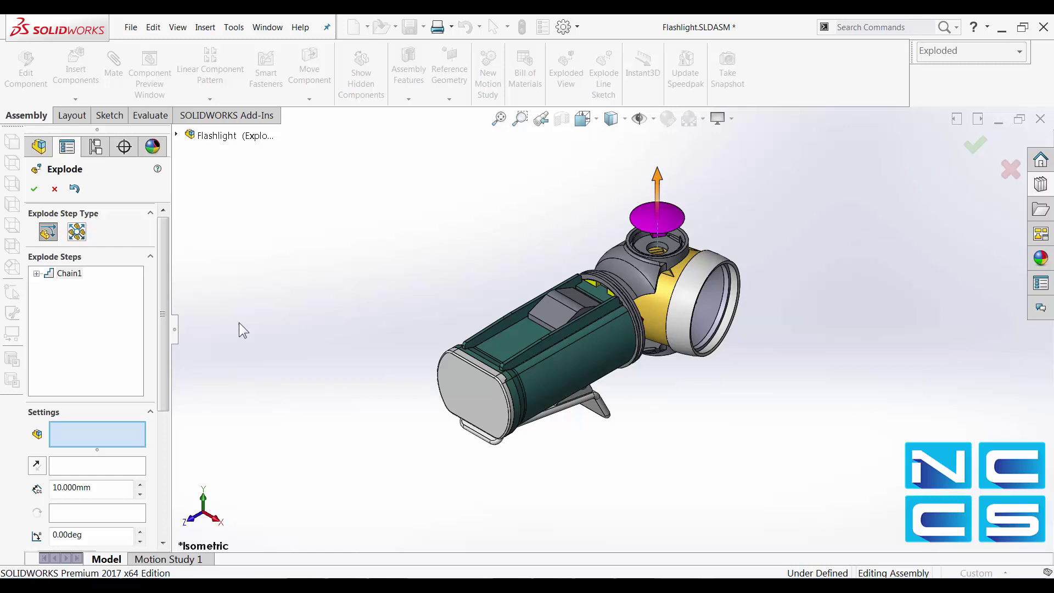
{"action": "key", "text": "ctrl+z"}
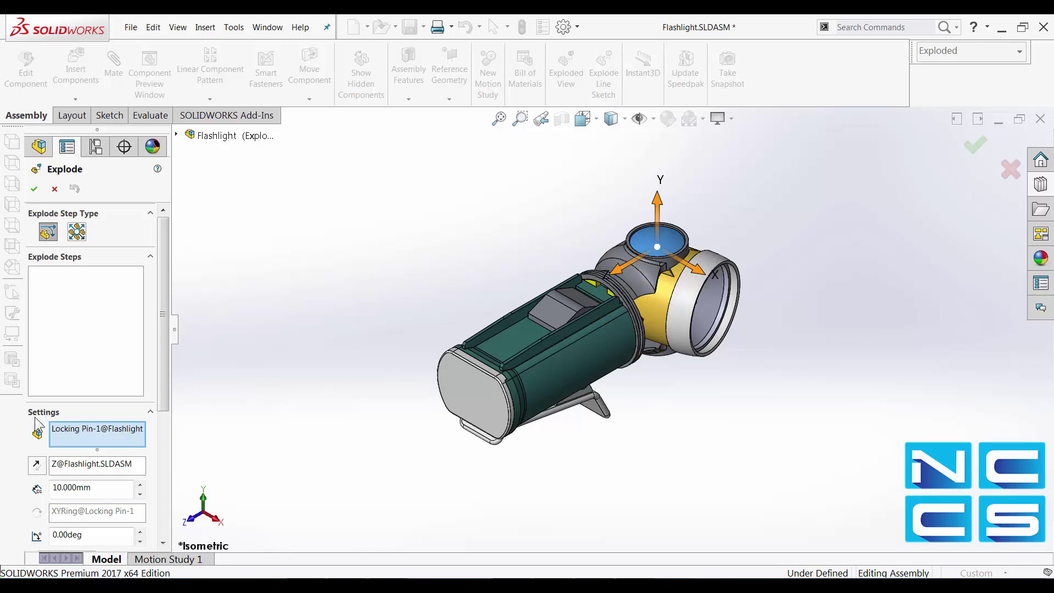
{"action": "left_click_drag", "start_coordinate": [163, 375], "coordinate": [166, 448]}
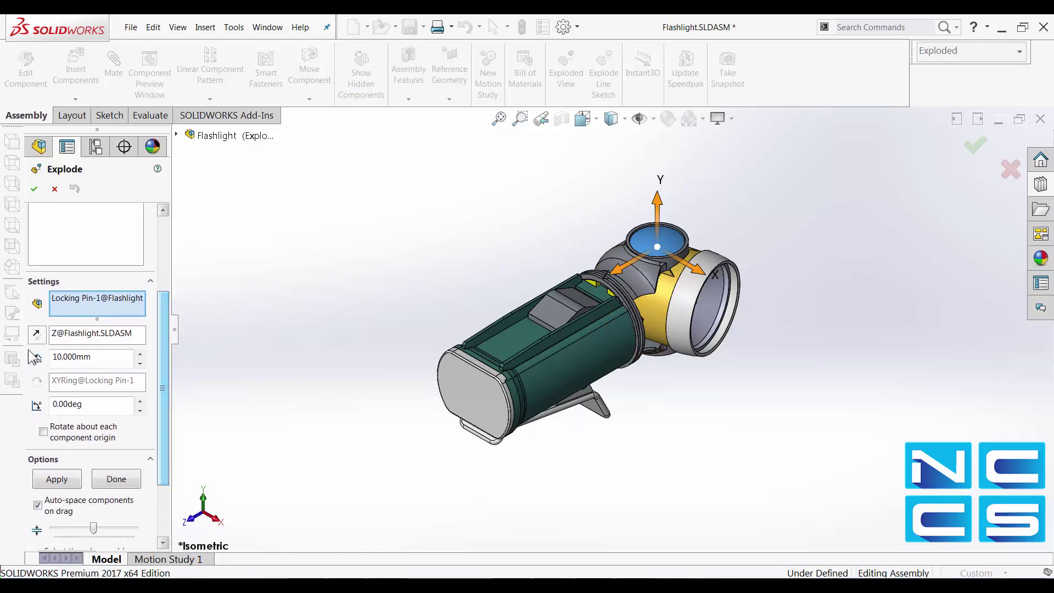
{"action": "left_click", "coordinate": [90, 334]}
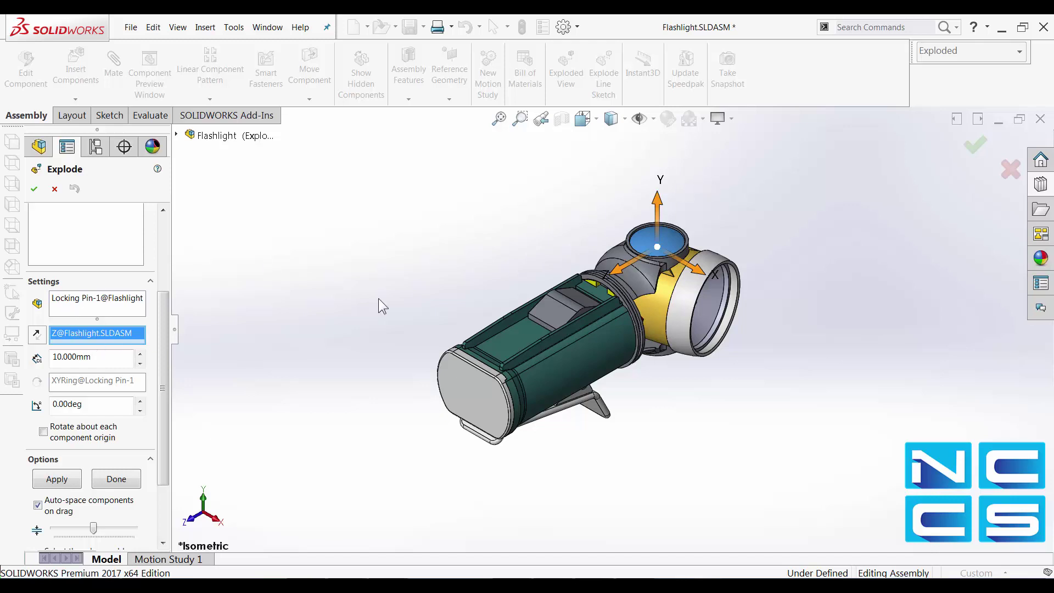
{"action": "left_click", "coordinate": [660, 204]}
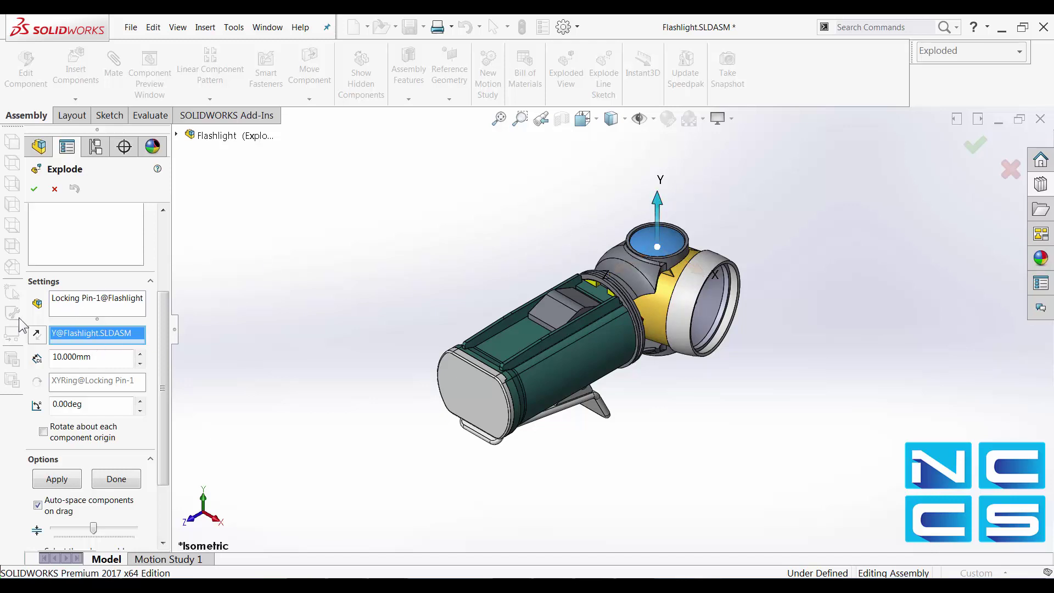
{"action": "double_click", "coordinate": [92, 355]}
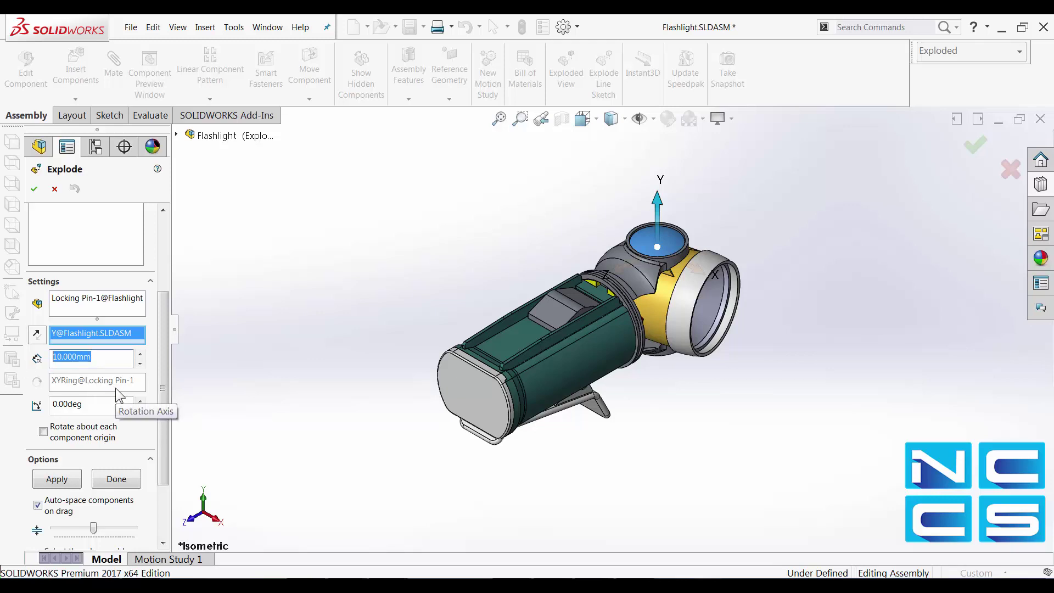
{"action": "type", "text": "30"}
{"action": "left_click", "coordinate": [68, 480]}
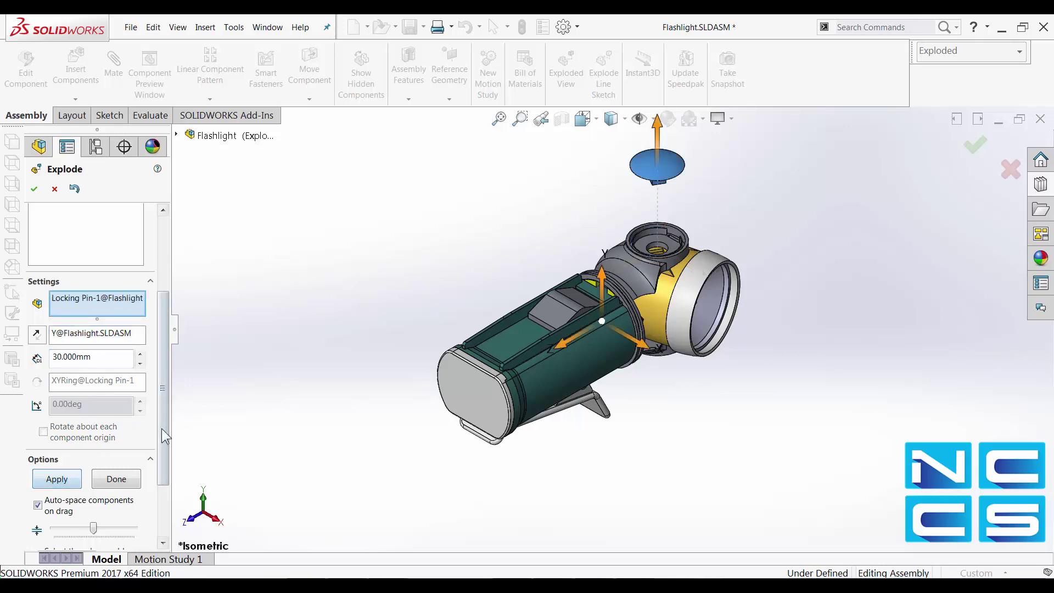
{"action": "left_click_drag", "start_coordinate": [164, 435], "coordinate": [164, 407]}
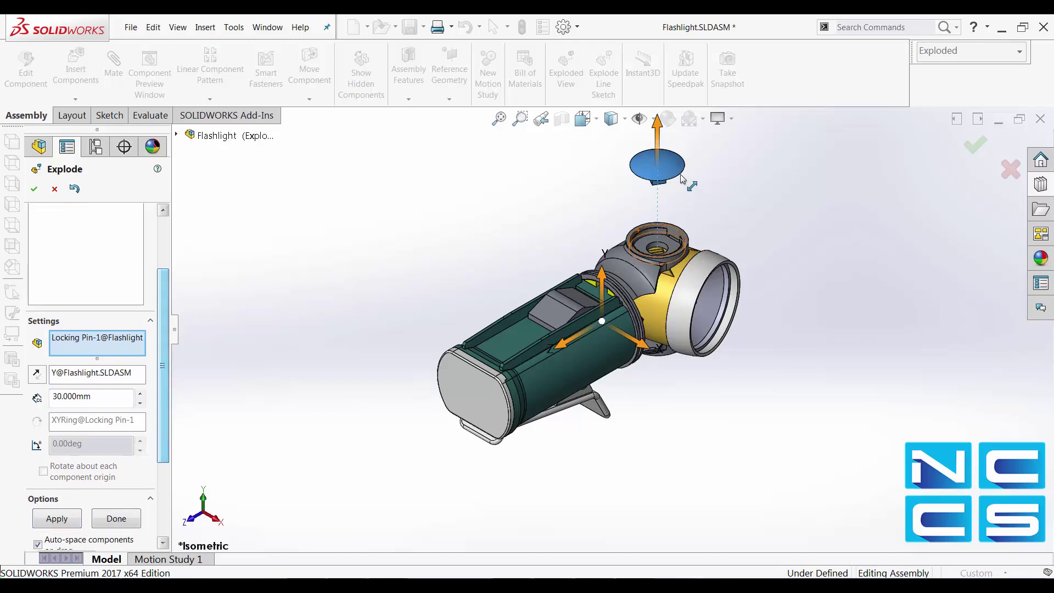
{"action": "left_click", "coordinate": [121, 518]}
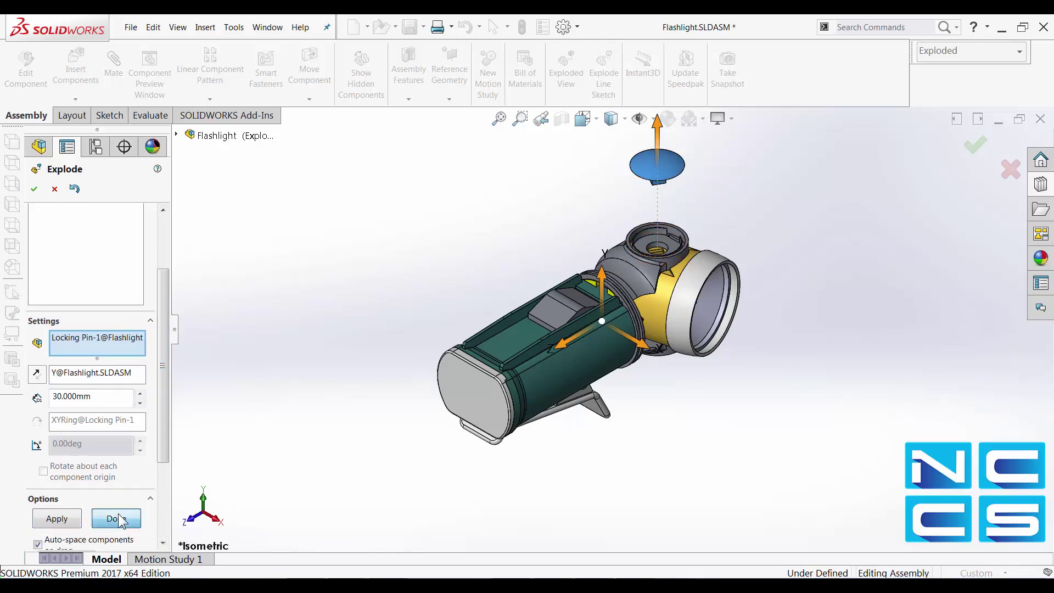
{"action": "left_click_drag", "start_coordinate": [160, 440], "coordinate": [160, 346]}
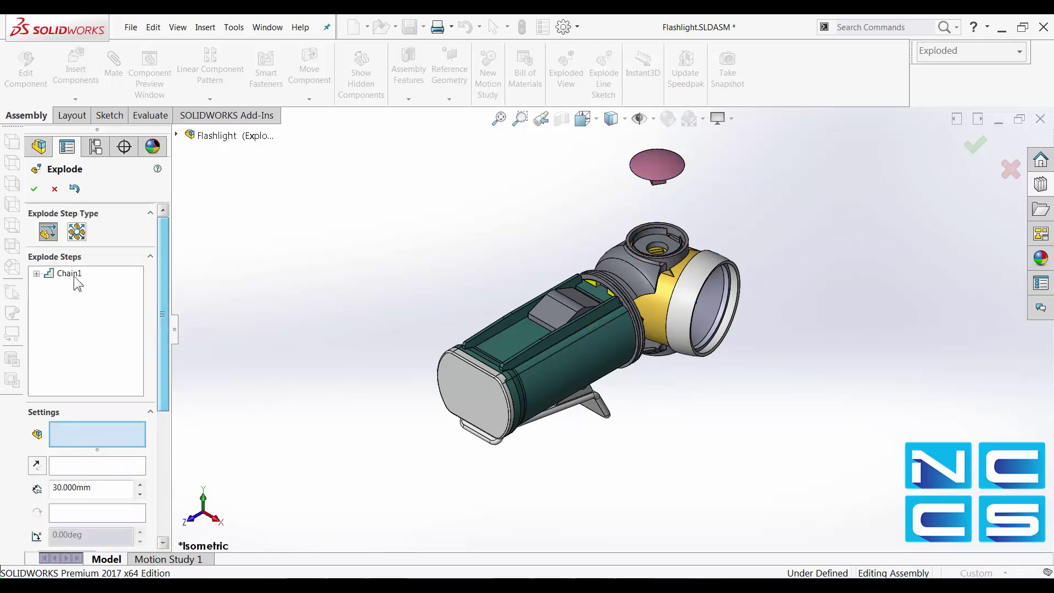
{"action": "left_click", "coordinate": [36, 272]}
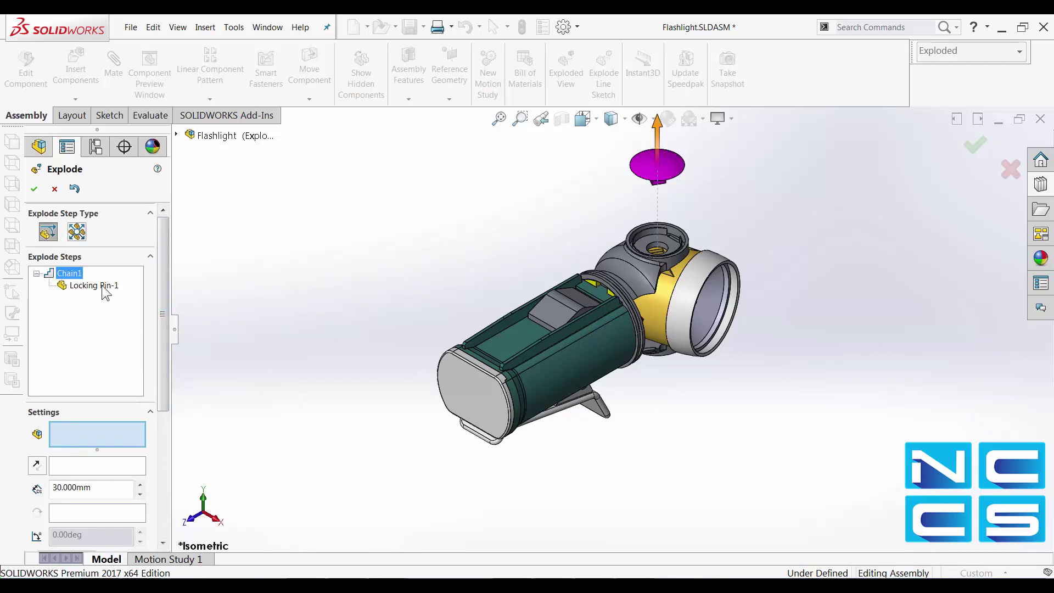
{"action": "left_click", "coordinate": [36, 272]}
{"action": "left_click", "coordinate": [274, 305]}
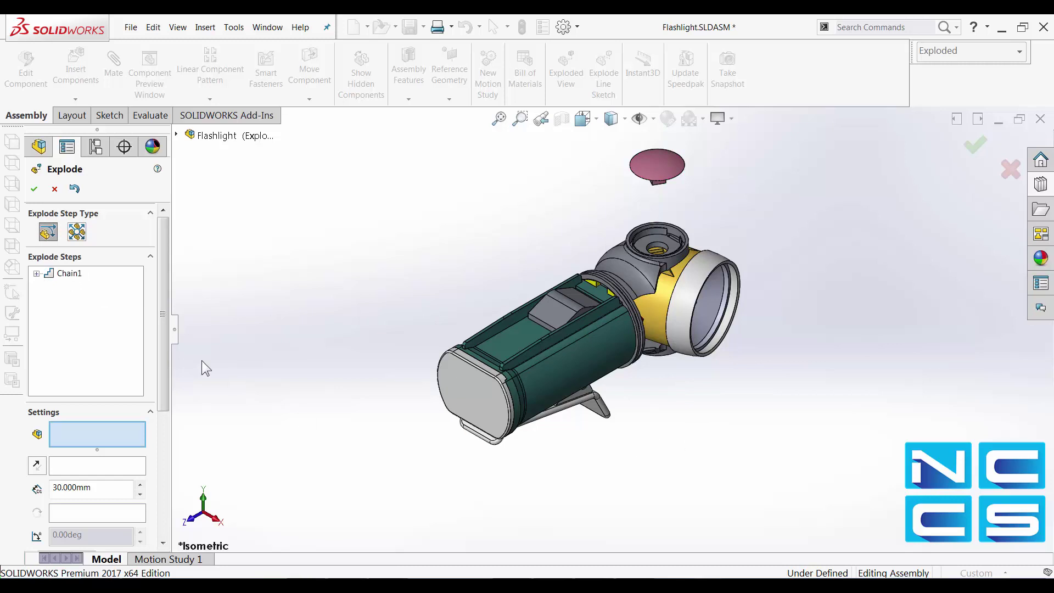
{"action": "scroll", "coordinate": [641, 439], "scroll_direction": "up", "scroll_amount": 1}
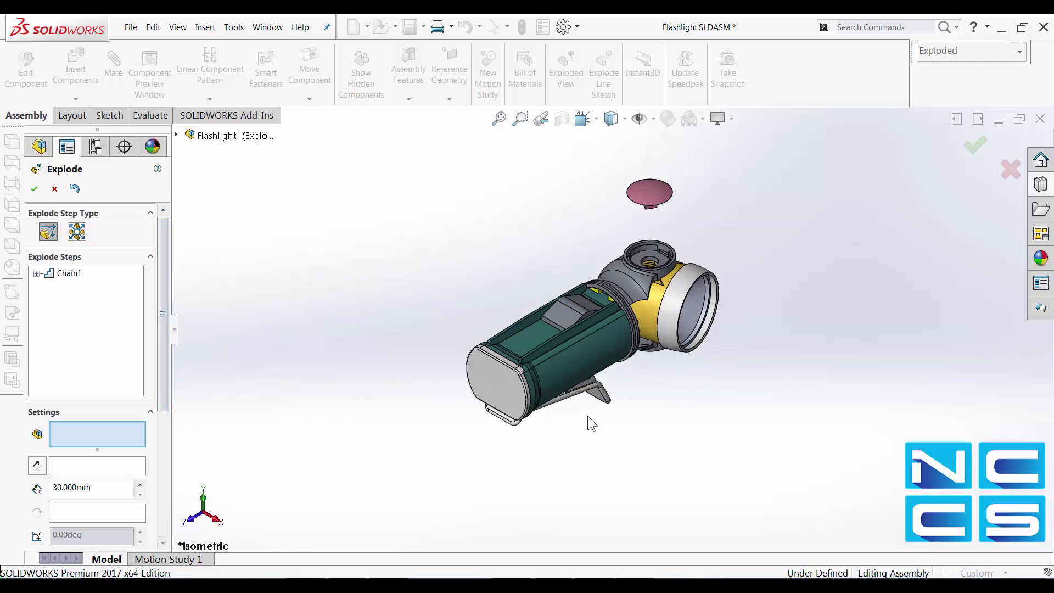
{"action": "scroll", "coordinate": [631, 386], "scroll_direction": "down", "scroll_amount": 1}
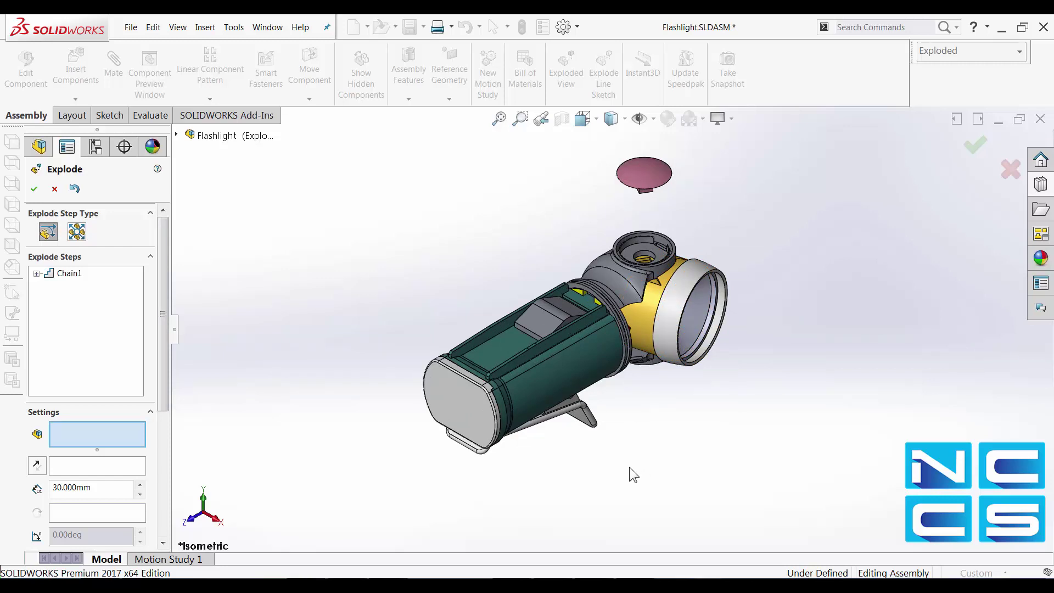
{"action": "left_click_drag", "start_coordinate": [164, 321], "coordinate": [162, 447]}
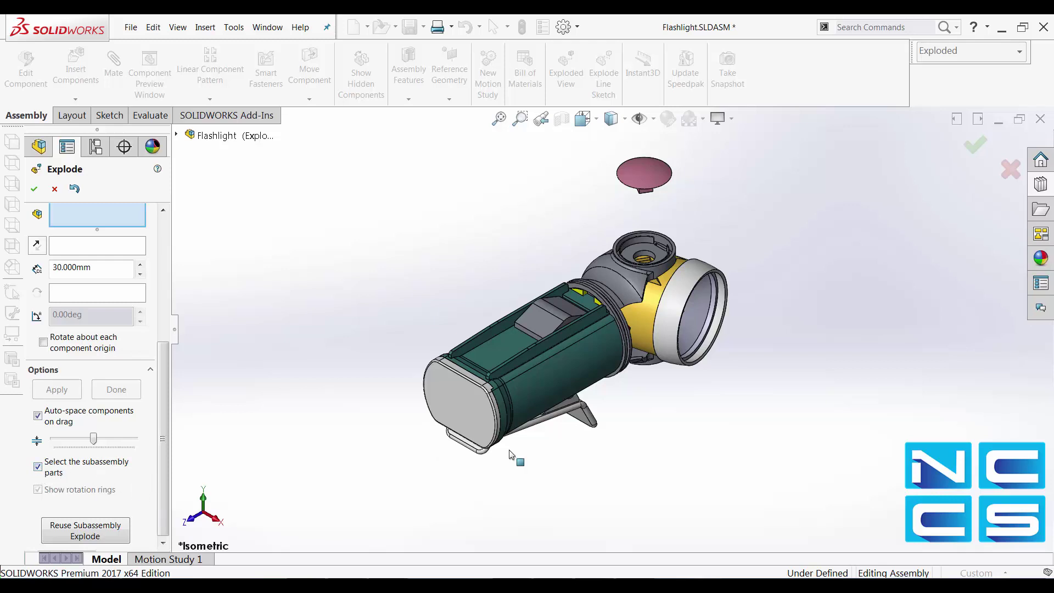
Select the holder's Base body as a whole subassembly, try moving it along Z, then undo
{"action": "left_click", "coordinate": [37, 467]}
{"action": "left_click", "coordinate": [560, 367]}
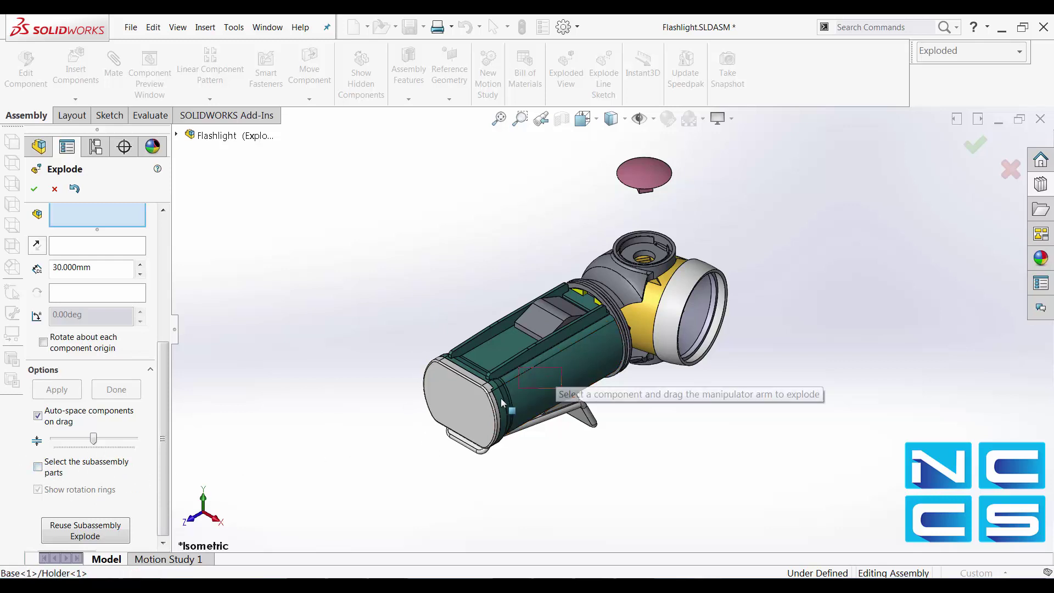
{"action": "left_click", "coordinate": [550, 374]}
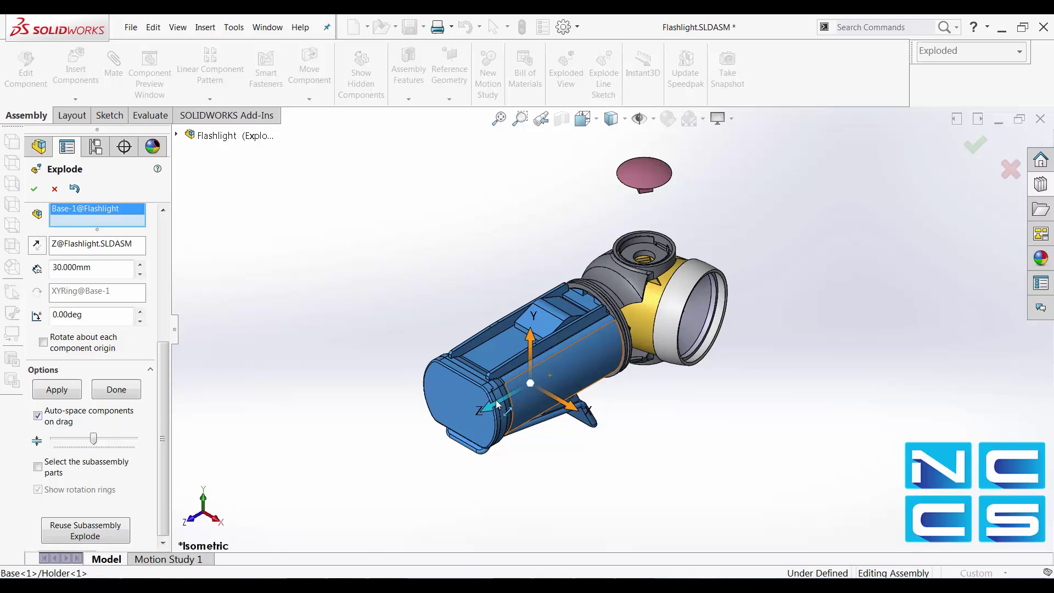
{"action": "left_click_drag", "start_coordinate": [490, 413], "coordinate": [245, 521]}
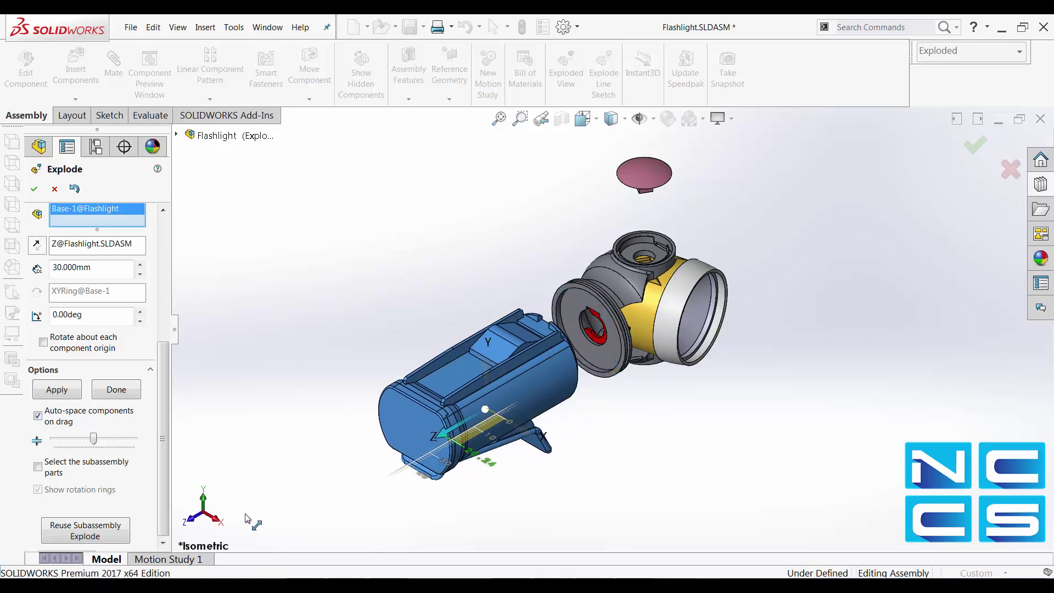
{"action": "mouse_move", "coordinate": [446, 436]}
{"action": "left_mouse_down"}
{"action": "mouse_move", "coordinate": [357, 494]}
{"action": "mouse_move", "coordinate": [449, 440]}
{"action": "left_mouse_up"}
{"action": "key", "text": "ctrl+z"}
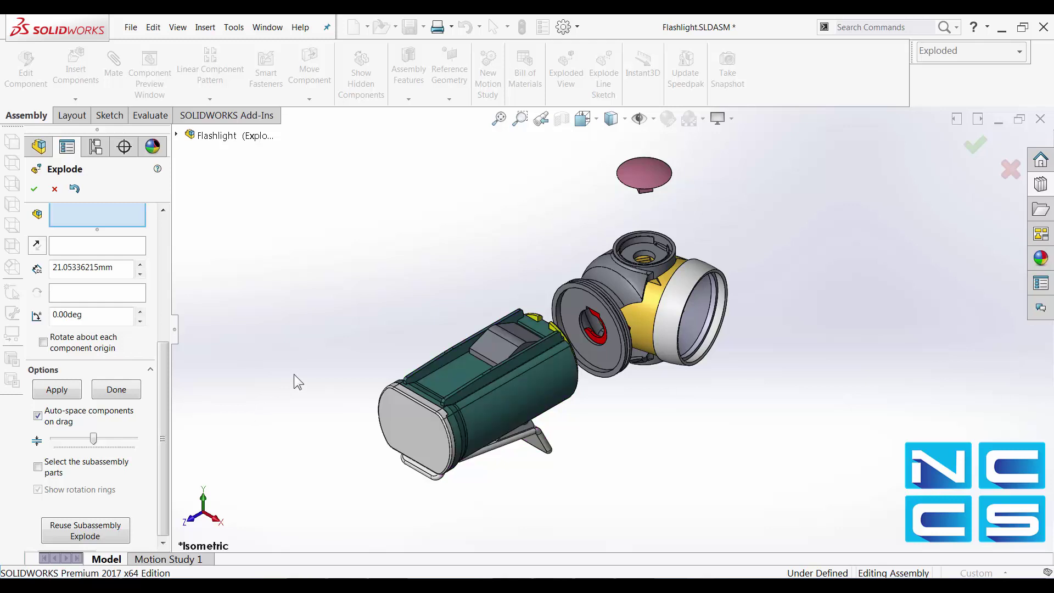
Clear selections and pull the battery cover out along Z to expose the batteries
{"action": "left_click", "coordinate": [43, 468]}
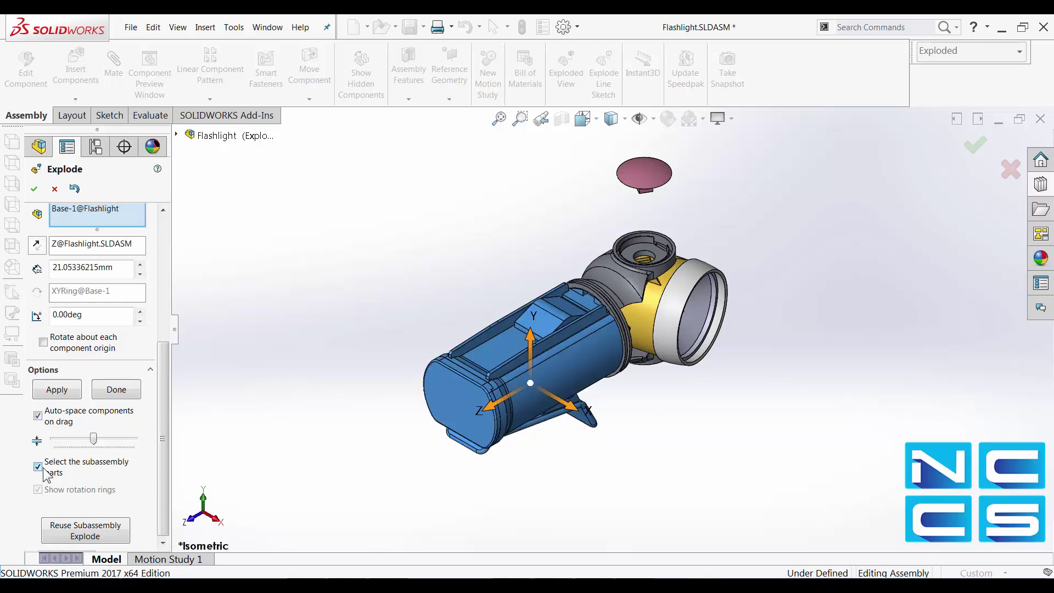
{"action": "right_click", "coordinate": [117, 222]}
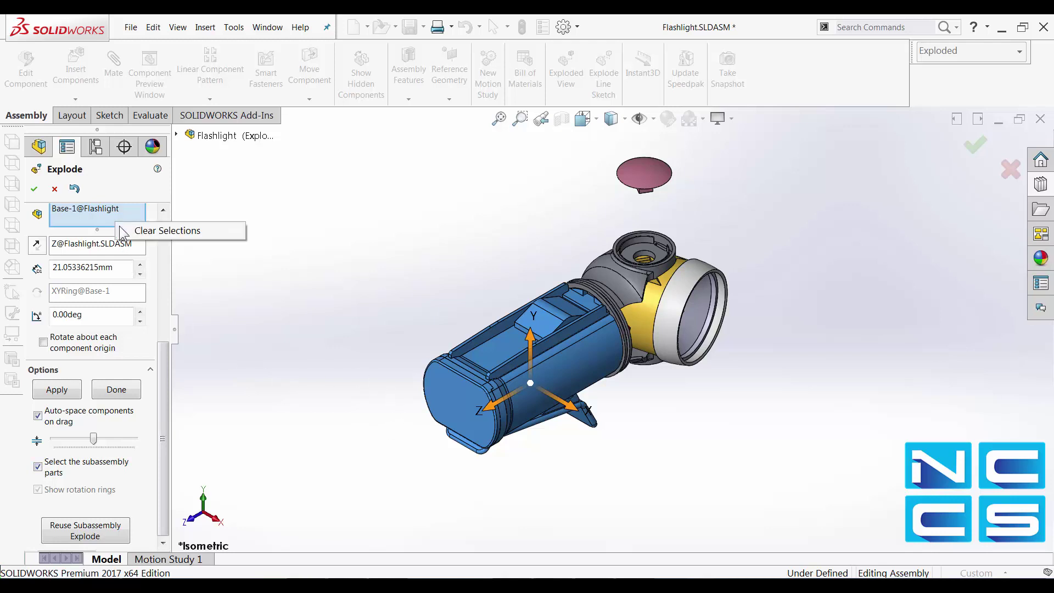
{"action": "left_click", "coordinate": [136, 231]}
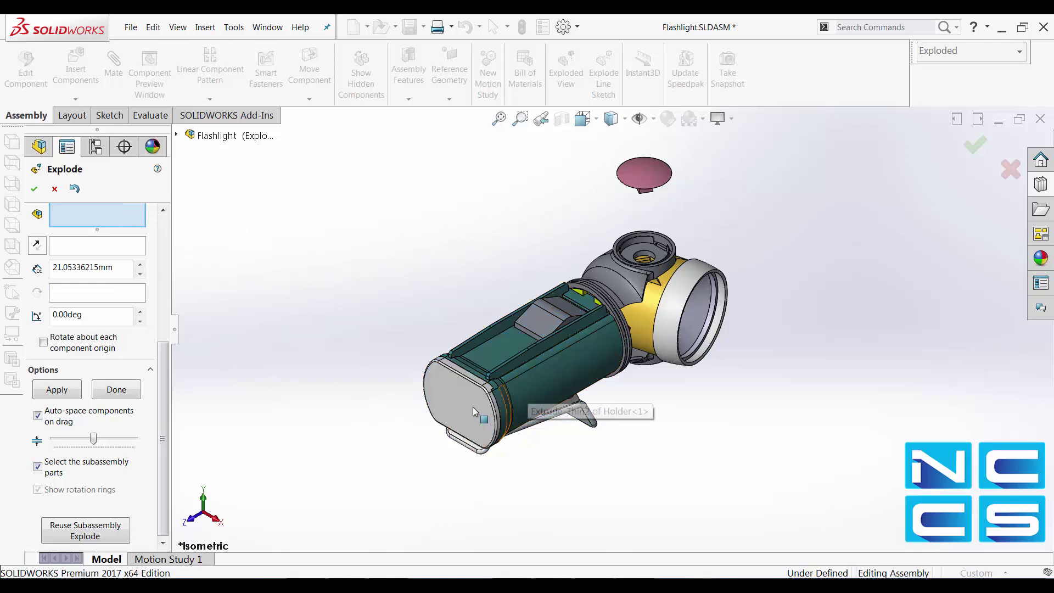
{"action": "left_click", "coordinate": [458, 415]}
{"action": "left_click_drag", "start_coordinate": [458, 416], "coordinate": [357, 505]}
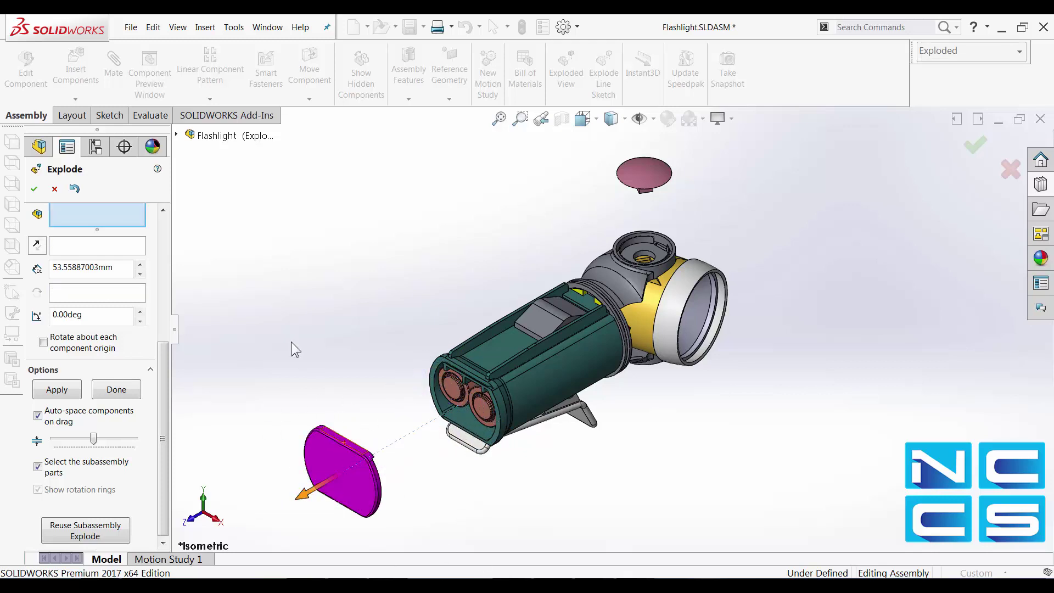
{"action": "left_click", "coordinate": [278, 355]}
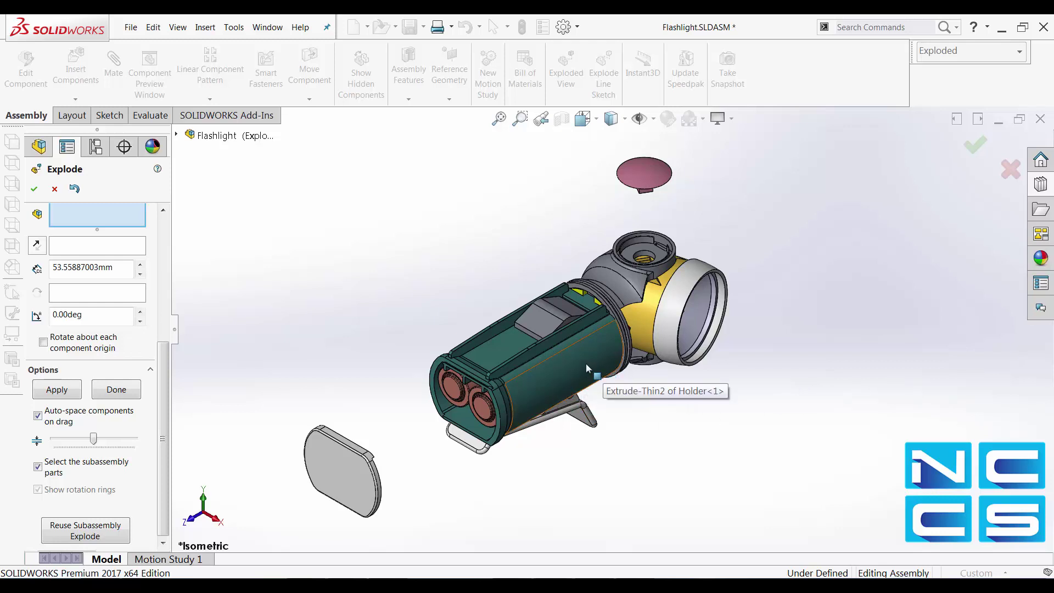
{"action": "left_click", "coordinate": [676, 314]}
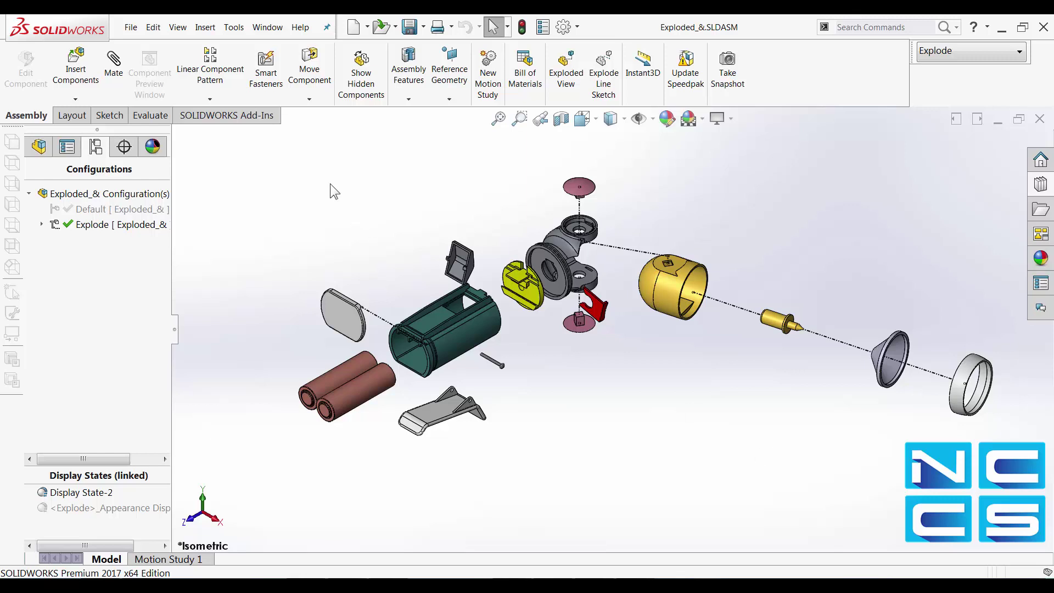
Make a drawing from the assembly using the Drawing template on an A3 (ISO) sheet
{"action": "left_click", "coordinate": [133, 27]}
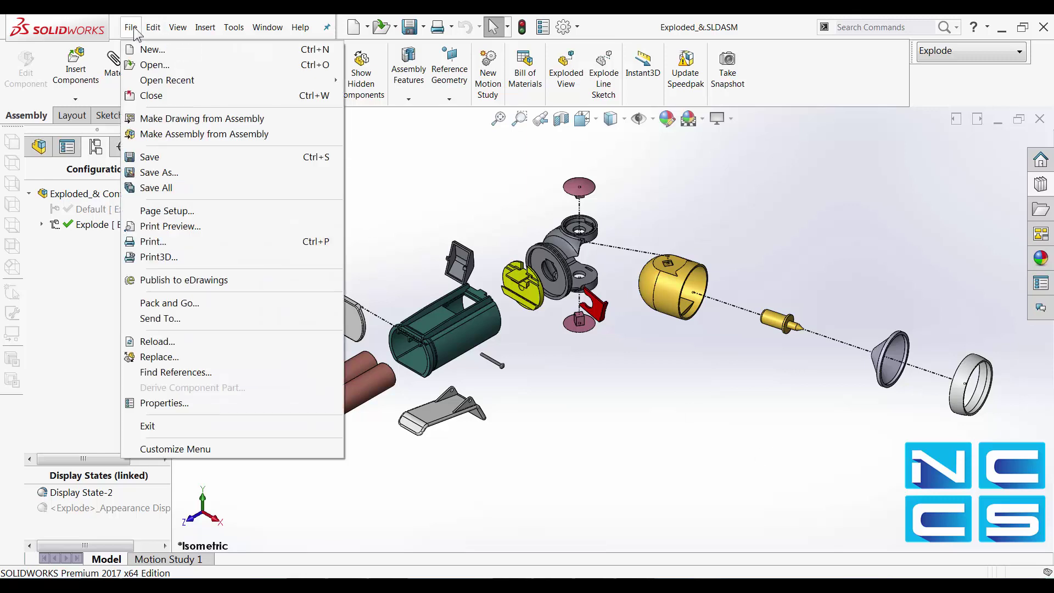
{"action": "left_click", "coordinate": [186, 120]}
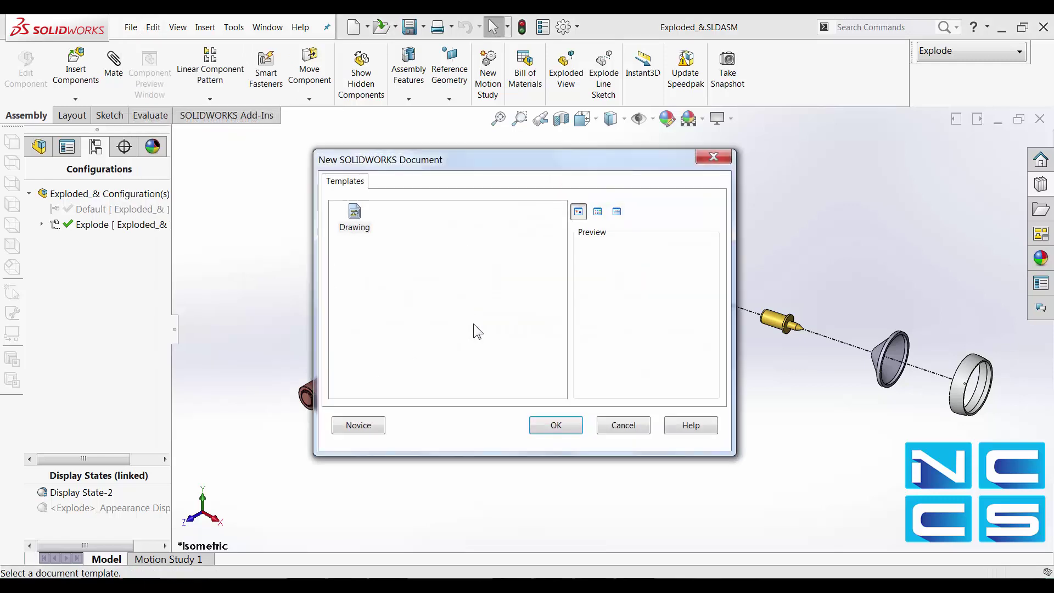
{"action": "left_click", "coordinate": [552, 425]}
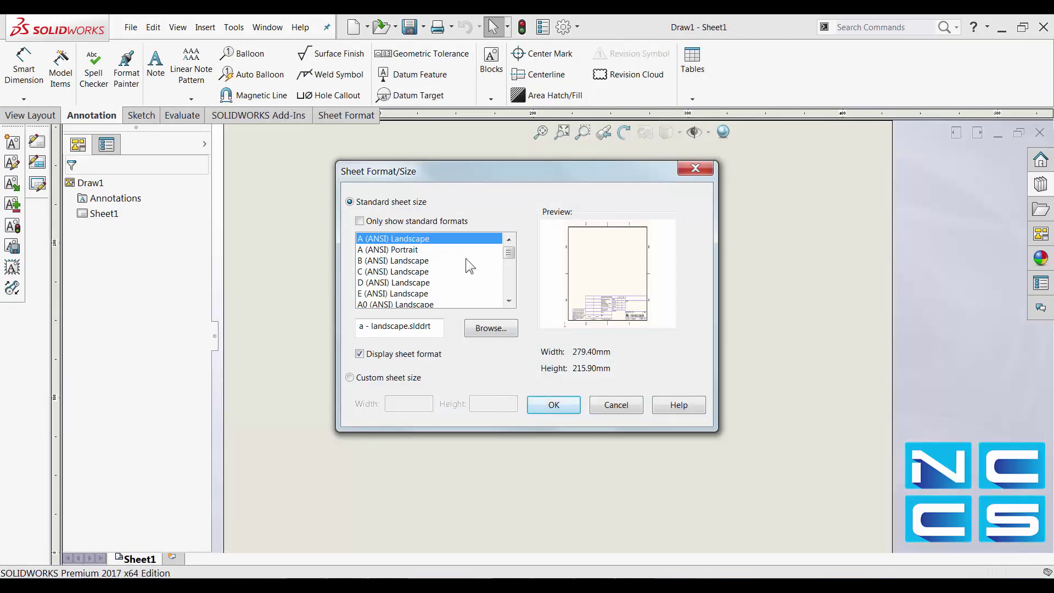
{"action": "left_click_drag", "start_coordinate": [510, 256], "coordinate": [514, 266]}
{"action": "left_click", "coordinate": [387, 294]}
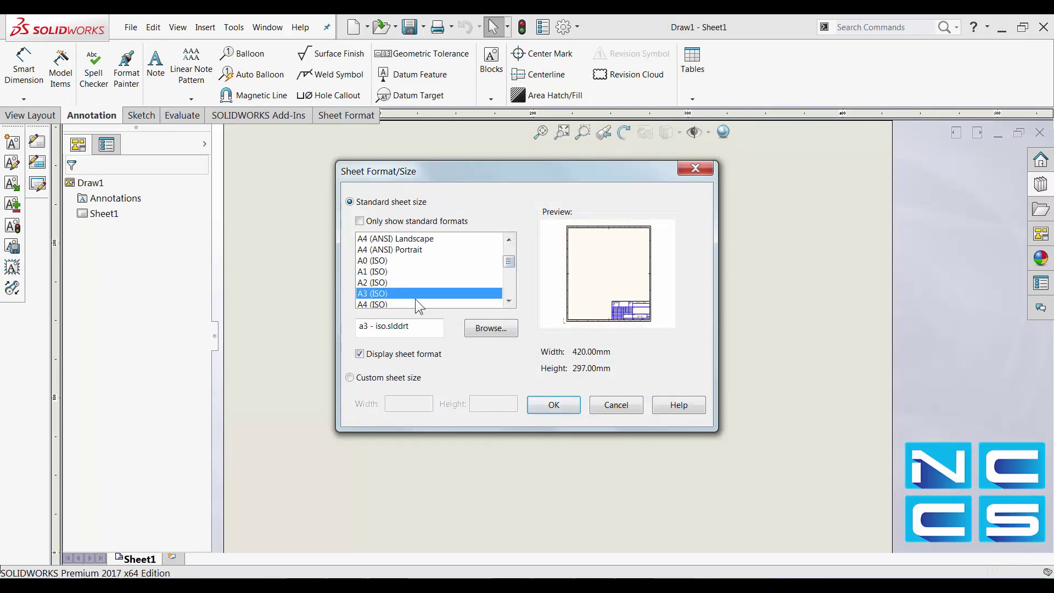
{"action": "left_click", "coordinate": [568, 406]}
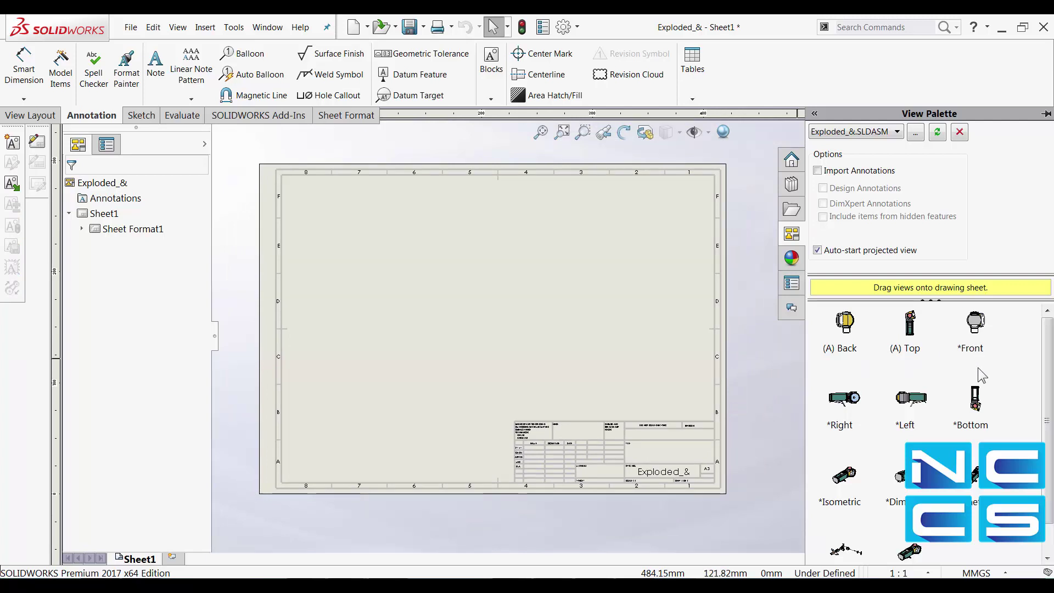
Place the *Isometric Exploded view from the View Palette at the centre of the sheet
{"action": "left_click_drag", "start_coordinate": [1047, 377], "coordinate": [1048, 420]}
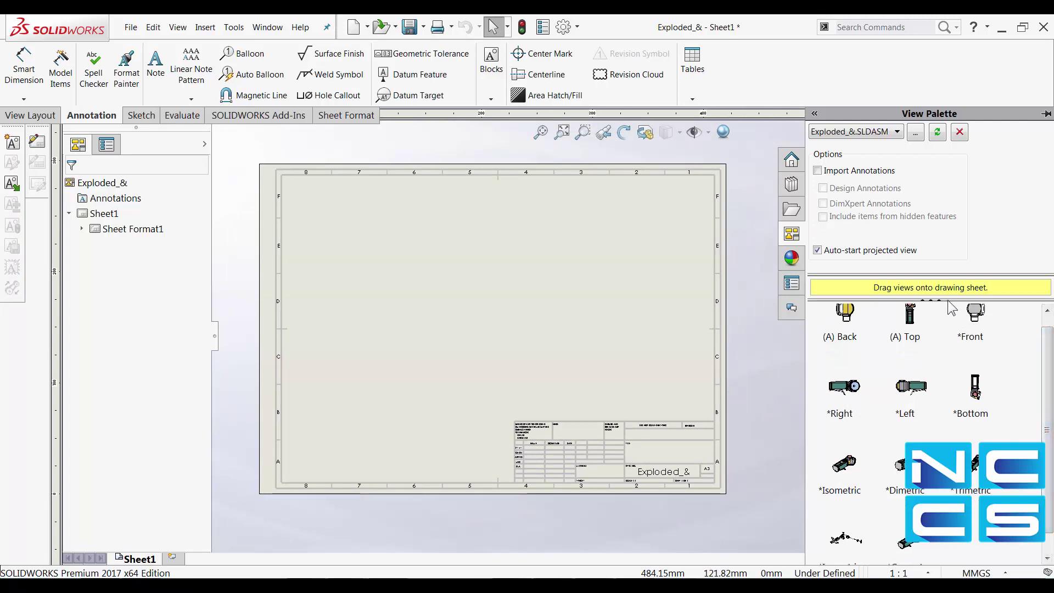
{"action": "left_click", "coordinate": [845, 508]}
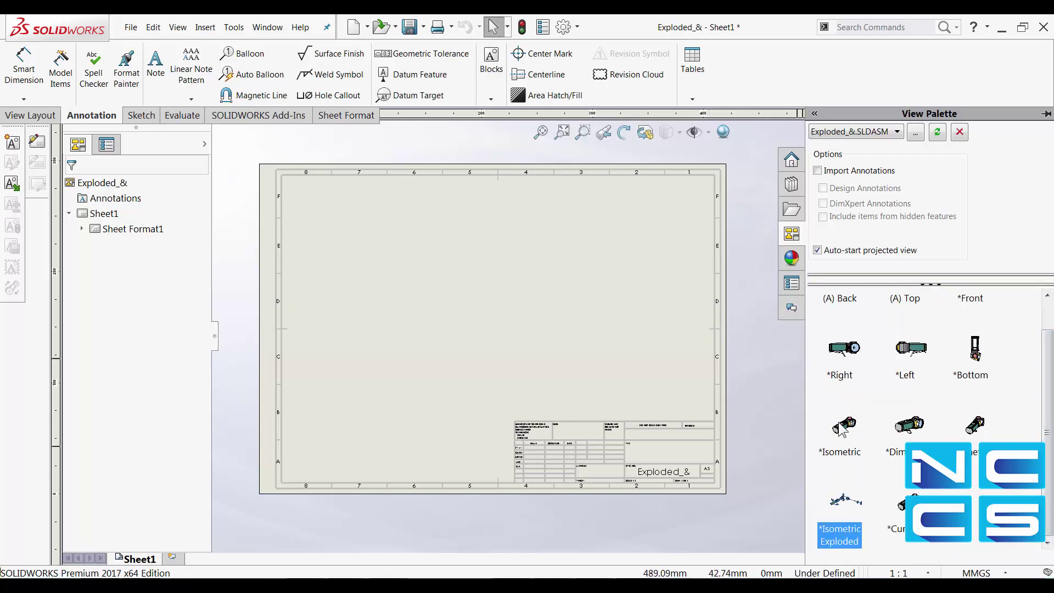
{"action": "left_click_drag", "start_coordinate": [848, 433], "coordinate": [492, 314]}
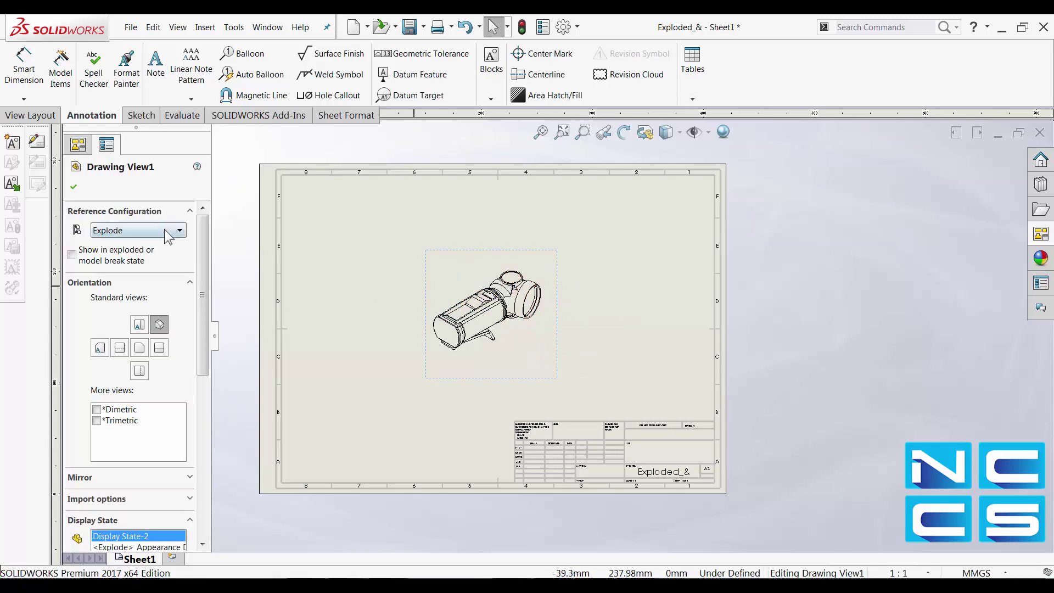
Show Drawing View1 in its exploded state with Shaded with Edges display style
{"action": "left_click", "coordinate": [72, 255]}
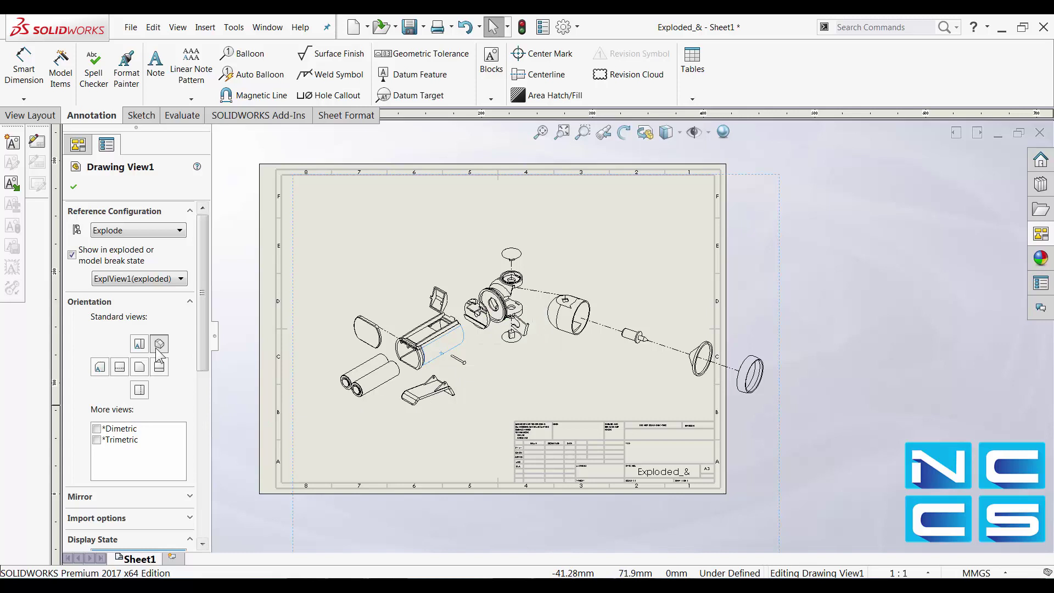
{"action": "left_click_drag", "start_coordinate": [199, 356], "coordinate": [206, 448]}
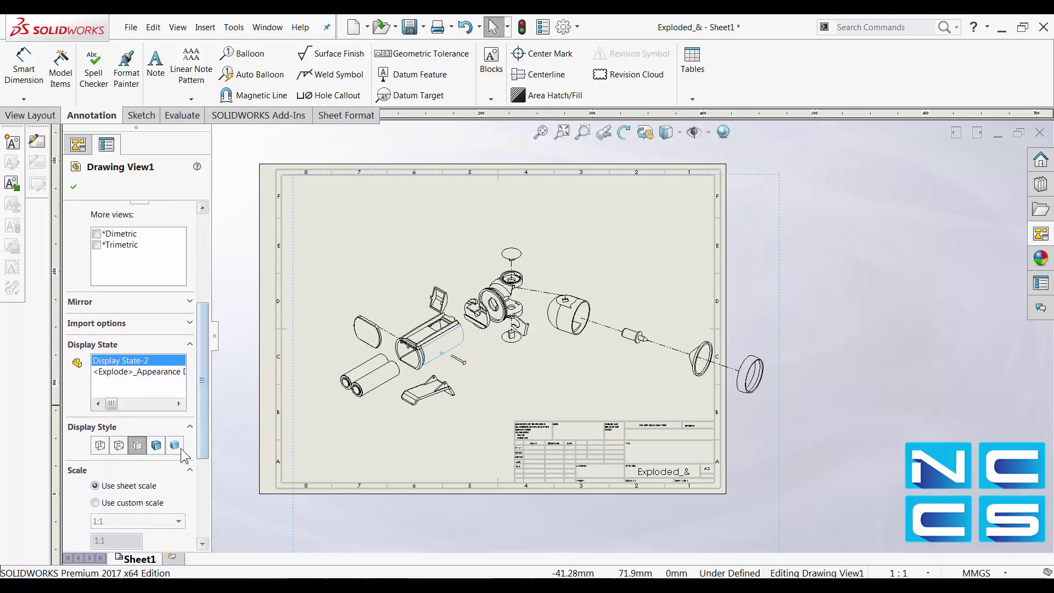
{"action": "left_click", "coordinate": [175, 445]}
{"action": "left_click", "coordinate": [818, 423]}
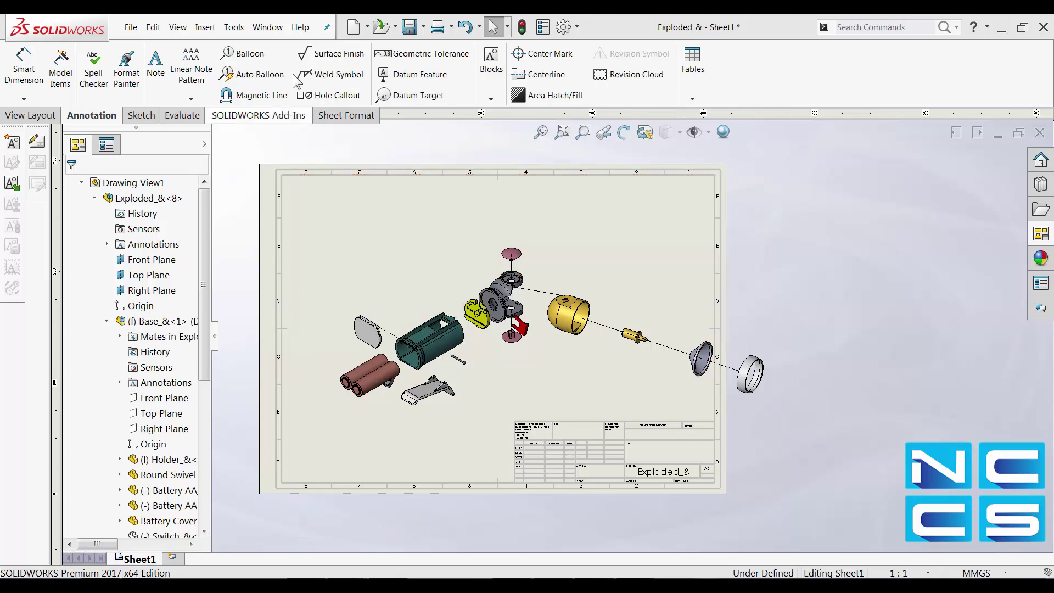
{"action": "left_click", "coordinate": [268, 27]}
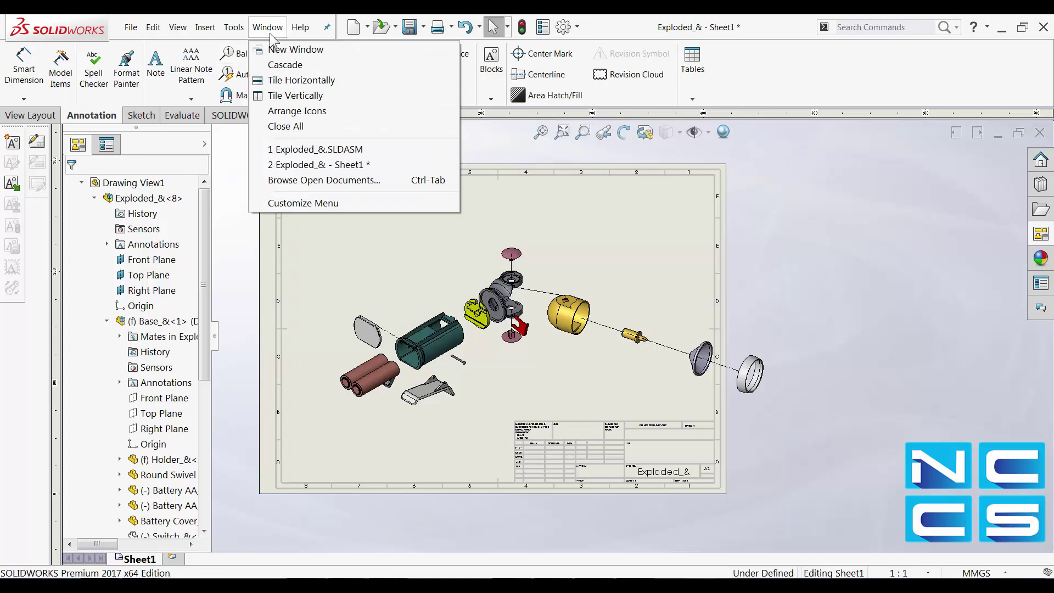
{"action": "left_click", "coordinate": [313, 150]}
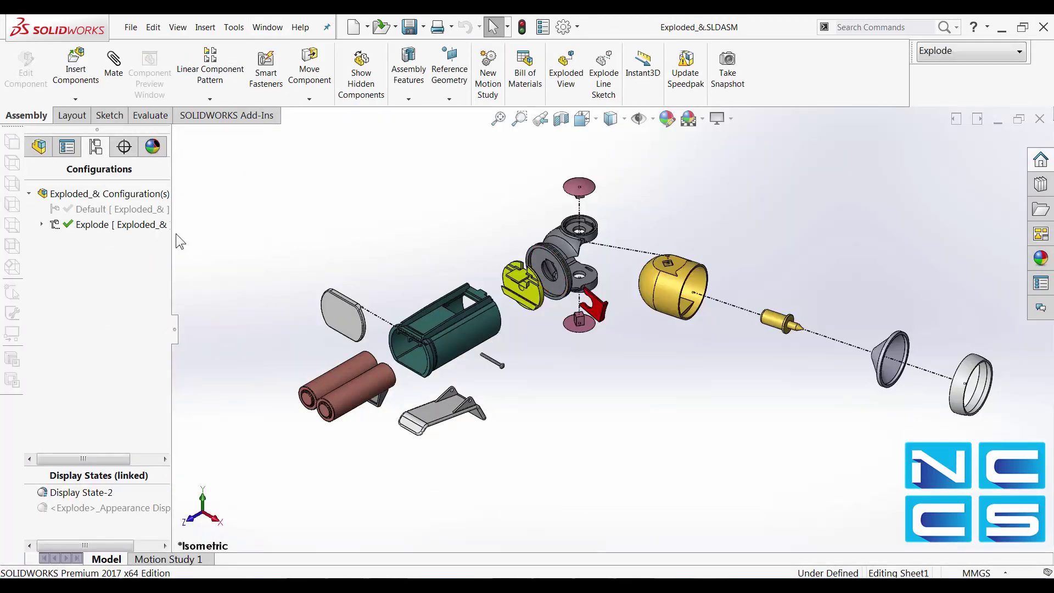
{"action": "left_click", "coordinate": [42, 224]}
{"action": "left_click", "coordinate": [67, 240]}
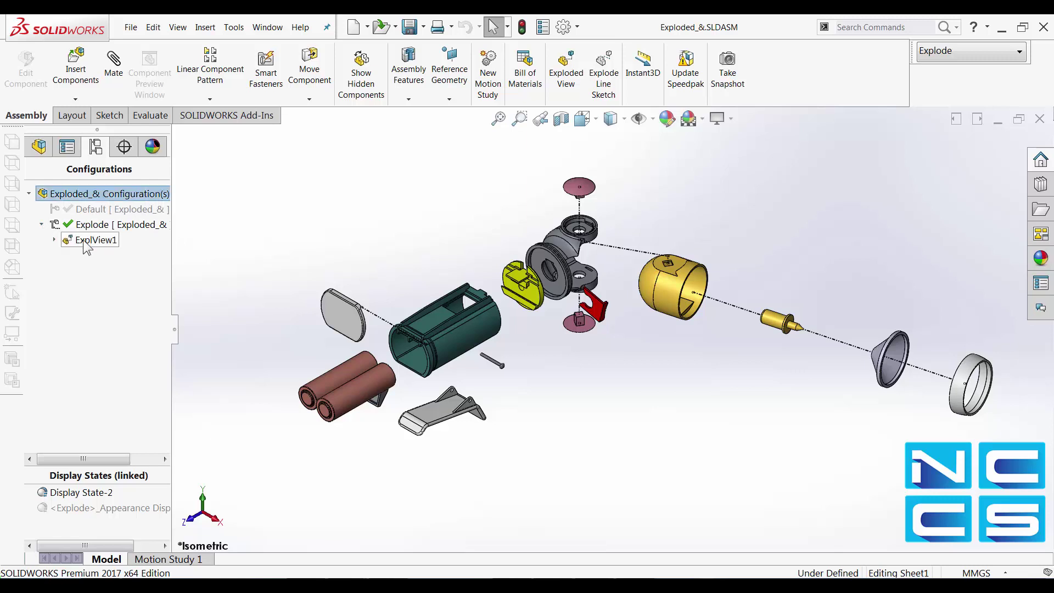
{"action": "left_click", "coordinate": [211, 240]}
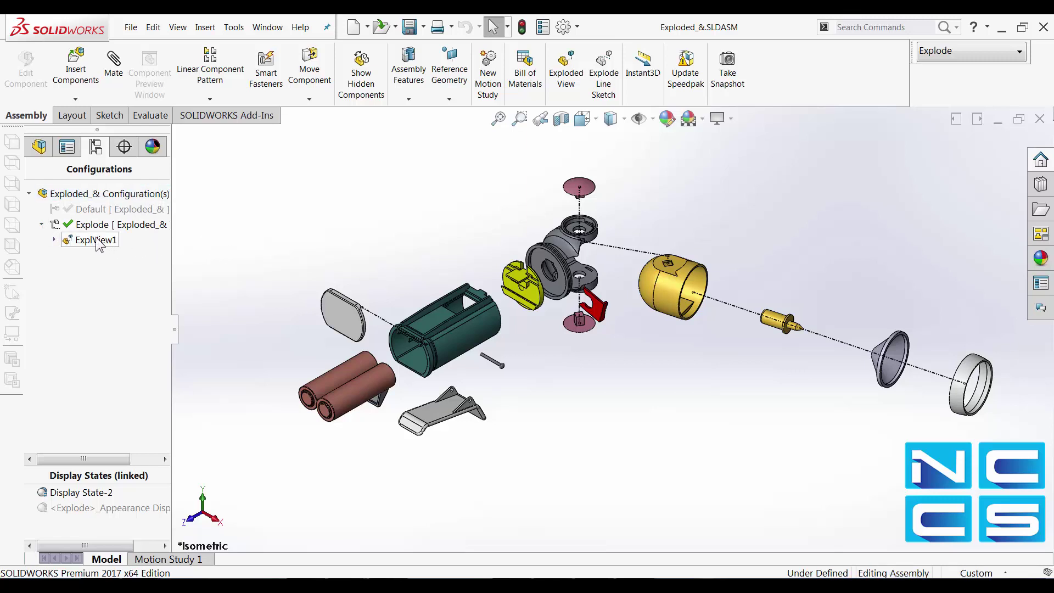
{"action": "right_click", "coordinate": [100, 246]}
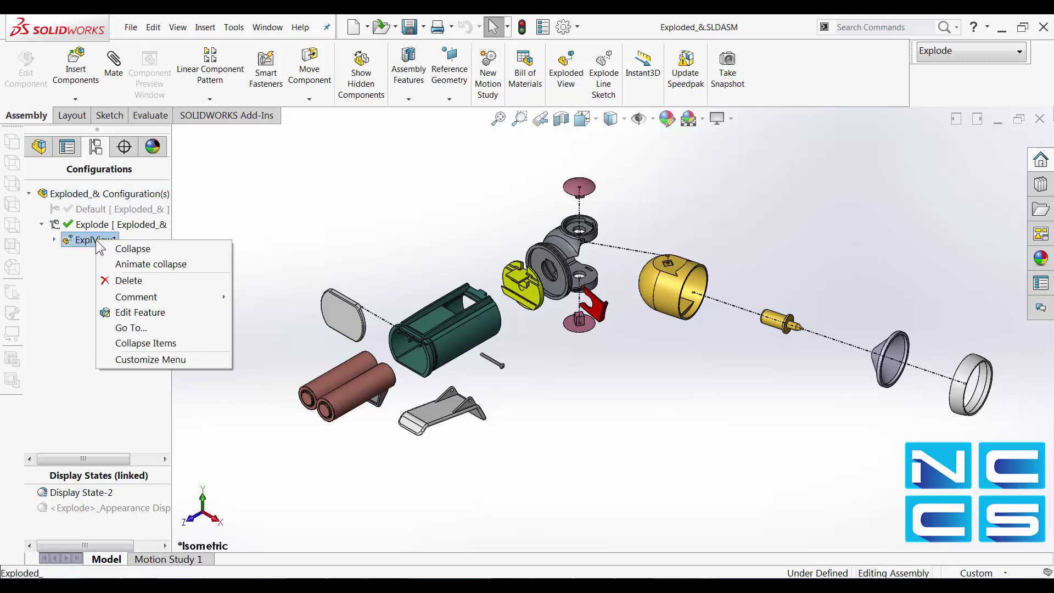
{"action": "left_click", "coordinate": [144, 312]}
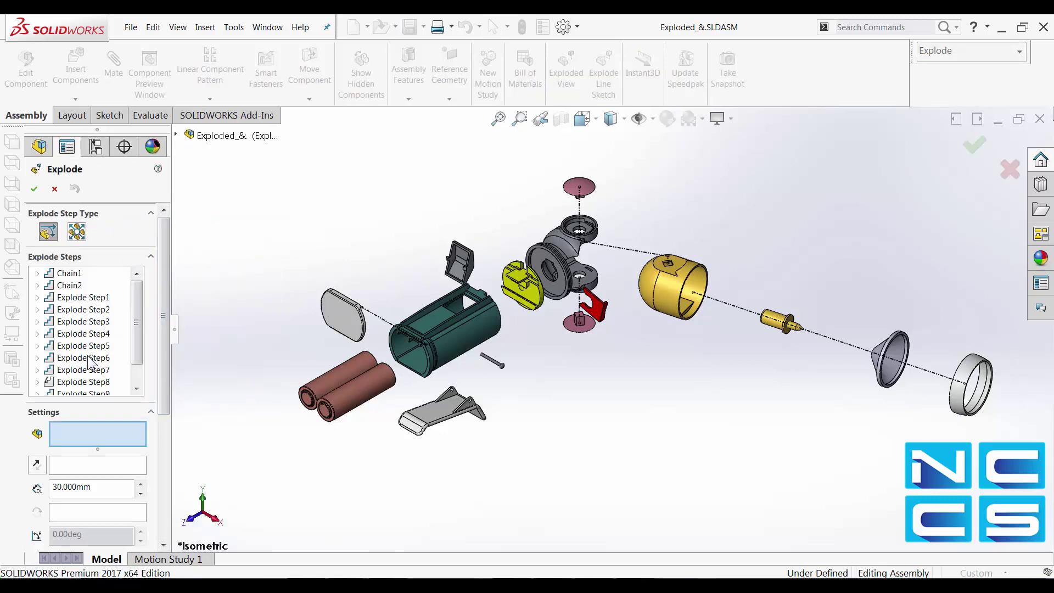
{"action": "left_click_drag", "start_coordinate": [140, 307], "coordinate": [140, 327]}
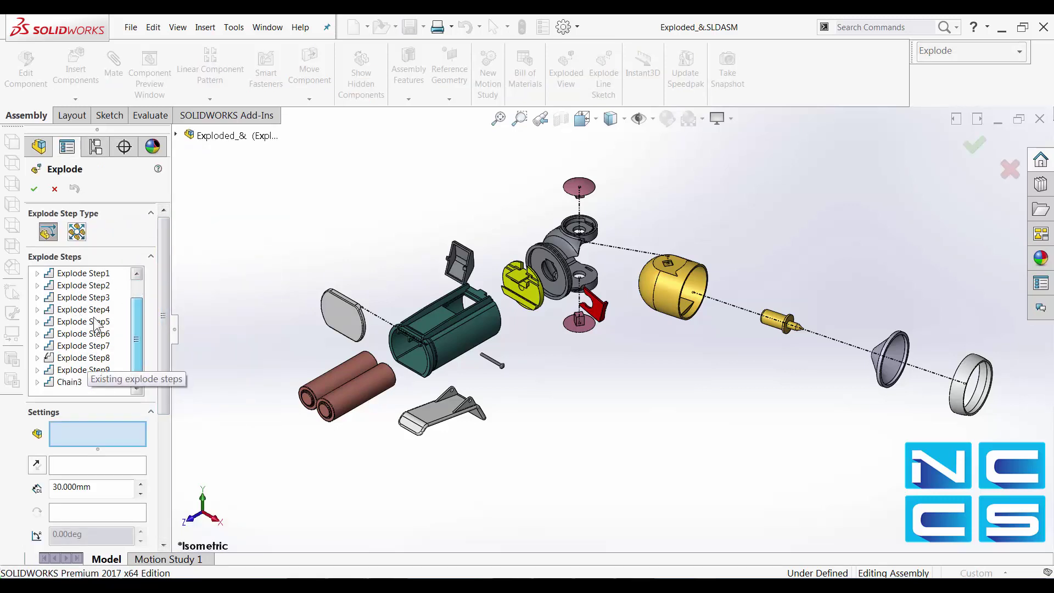
{"action": "left_click", "coordinate": [90, 323]}
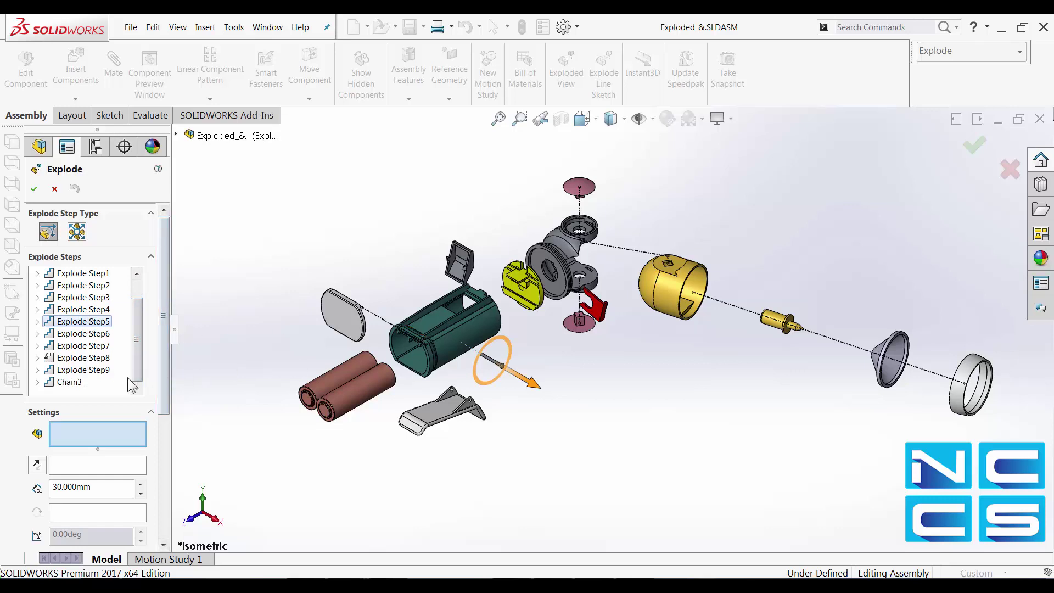
{"action": "left_click", "coordinate": [37, 322]}
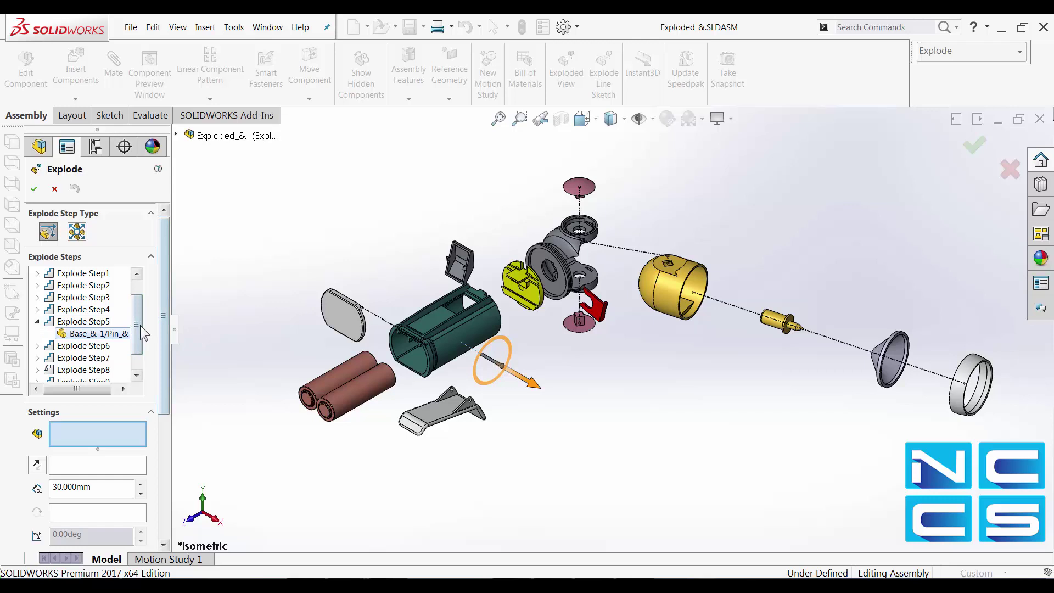
{"action": "scroll", "coordinate": [140, 347], "scroll_direction": "down", "scroll_amount": 2}
{"action": "left_click", "coordinate": [36, 297]}
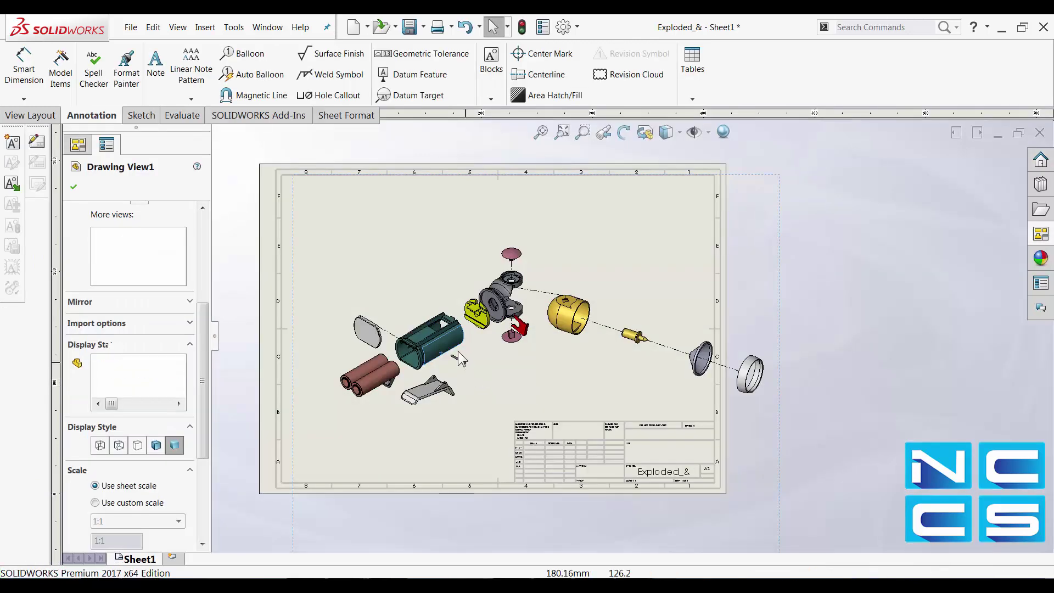
Confirm the Drawing View1 PropertyManager with the green check
{"action": "left_click", "coordinate": [851, 394]}
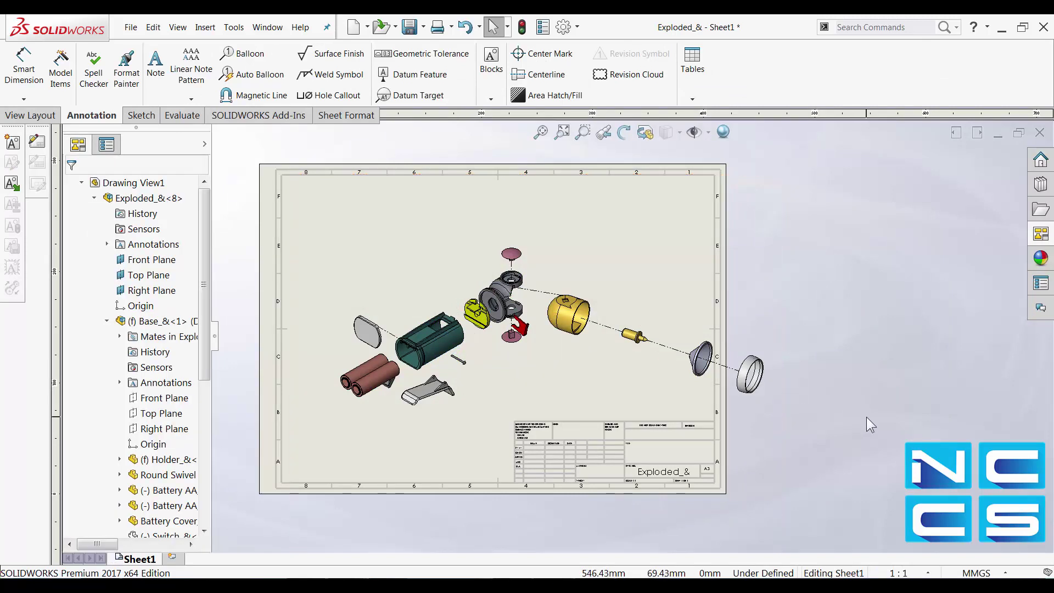